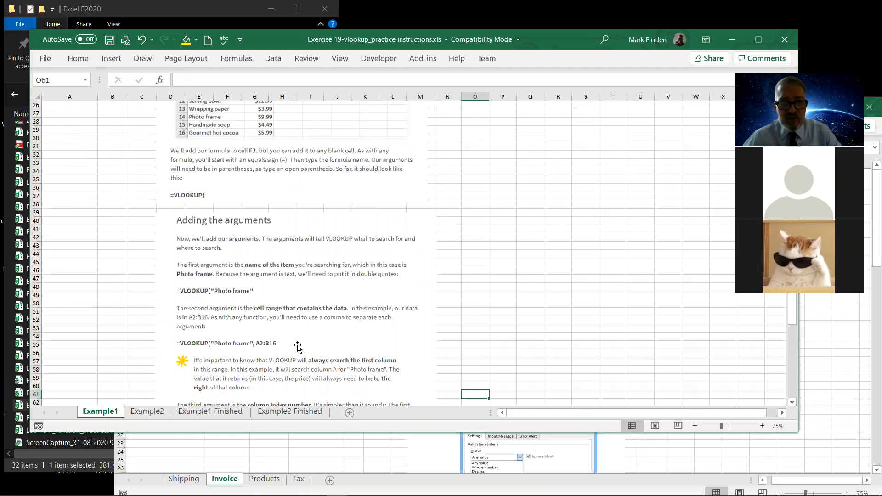
Read the instructions on adding the VLOOKUP arguments through to the completed Photo frame formula.
{"action": "key", "text": "Down"}
{"action": "key", "text": "Down"}
{"action": "key", "text": "Down"}
{"action": "key", "text": "Down"}
{"action": "key", "text": "Down"}
{"action": "key", "text": "Down"}
{"action": "key", "text": "Down"}
{"action": "key", "text": "Down"}
{"action": "key", "text": "Down"}
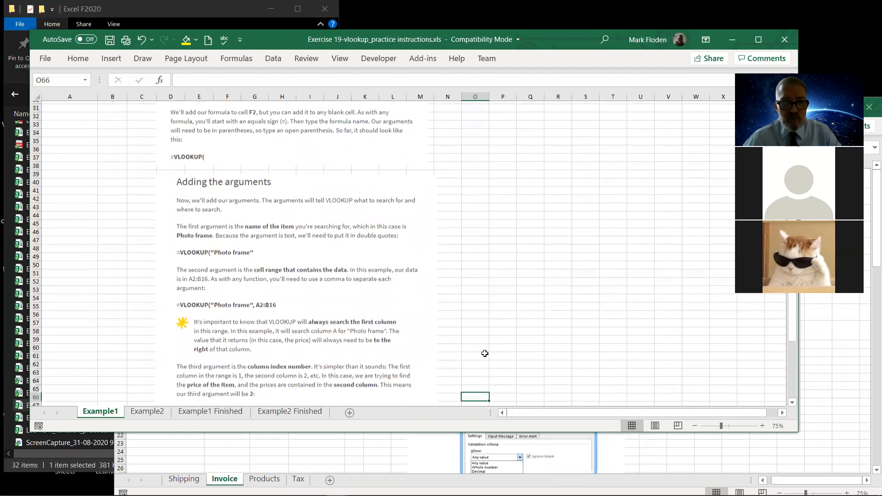
{"action": "key", "text": "Down"}
{"action": "key", "text": "Down"}
{"action": "key", "text": "Down"}
{"action": "key", "text": "Down"}
{"action": "key", "text": "Down"}
{"action": "key", "text": "Down"}
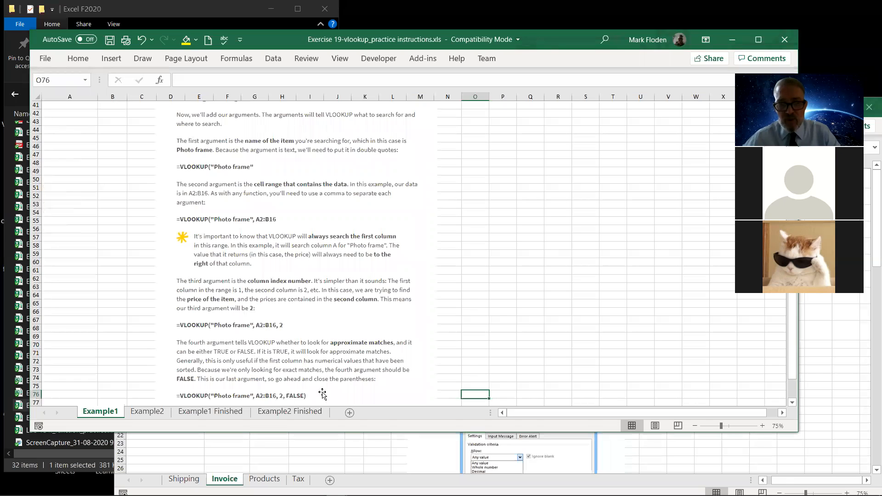
{"action": "key", "text": "Down"}
{"action": "key", "text": "Down"}
{"action": "key", "text": "Down"}
{"action": "key", "text": "Down"}
{"action": "key", "text": "Down"}
{"action": "key", "text": "Down"}
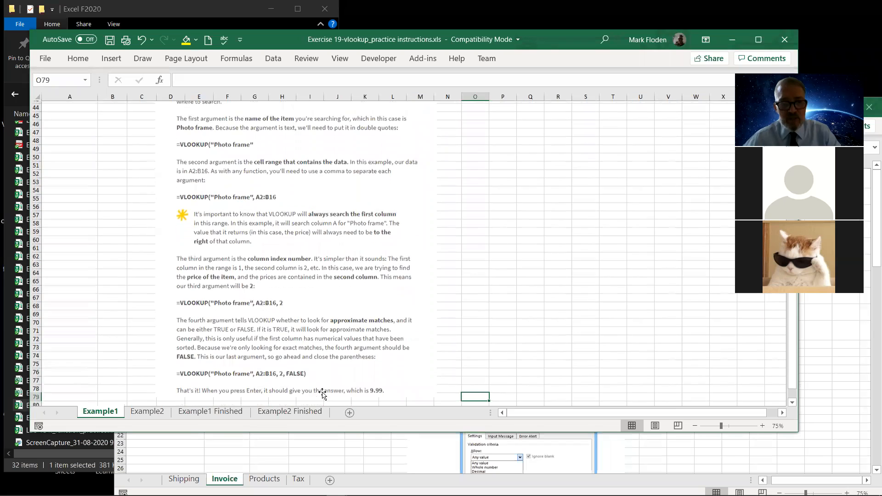
{"action": "key", "text": "Up"}
{"action": "key", "text": "Up"}
{"action": "key", "text": "Up"}
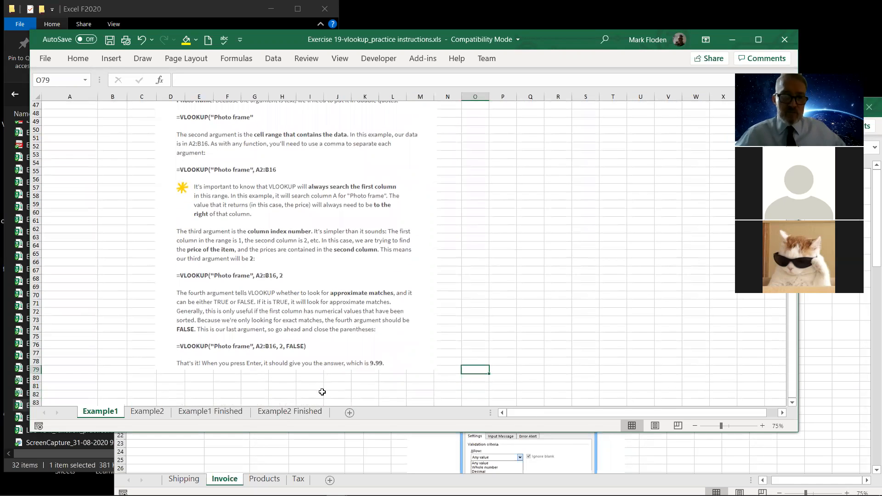
{"action": "key", "text": "Up"}
{"action": "key", "text": "Up"}
{"action": "key", "text": "Up"}
{"action": "key", "text": "Up"}
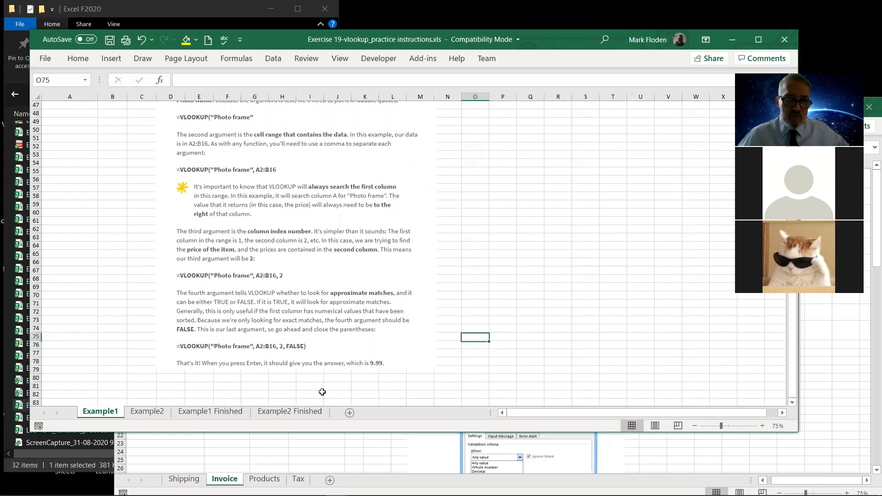
{"action": "key", "text": "Up"}
{"action": "key", "text": "Up"}
{"action": "key", "text": "Up"}
{"action": "key", "text": "Up"}
{"action": "key", "text": "Up"}
{"action": "key", "text": "Up"}
{"action": "key", "text": "Up"}
{"action": "key", "text": "Down"}
{"action": "key", "text": "Down"}
{"action": "key", "text": "Down"}
{"action": "key", "text": "Down"}
{"action": "key", "text": "Down"}
{"action": "key", "text": "Down"}
{"action": "key", "text": "Down"}
{"action": "key", "text": "Down"}
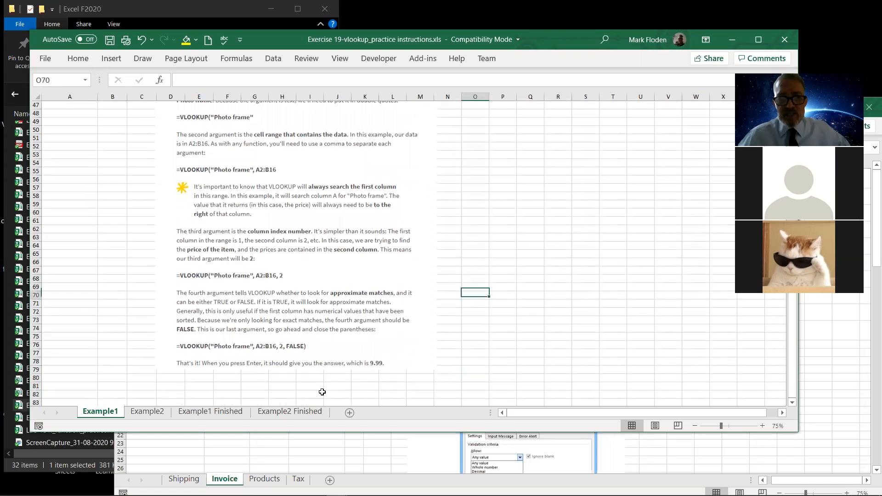
{"action": "key", "text": "Down"}
{"action": "key", "text": "Down"}
{"action": "key", "text": "Down"}
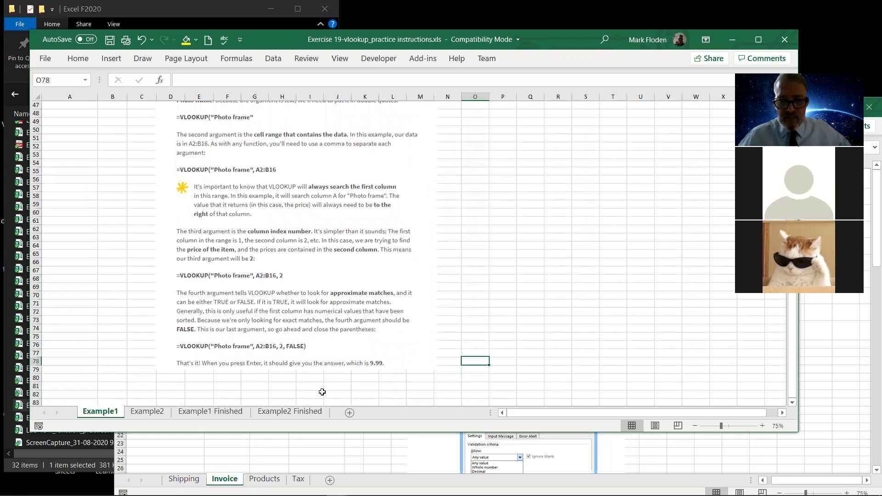
{"action": "key", "text": "Up"}
{"action": "key", "text": "Up"}
{"action": "key", "text": "Up"}
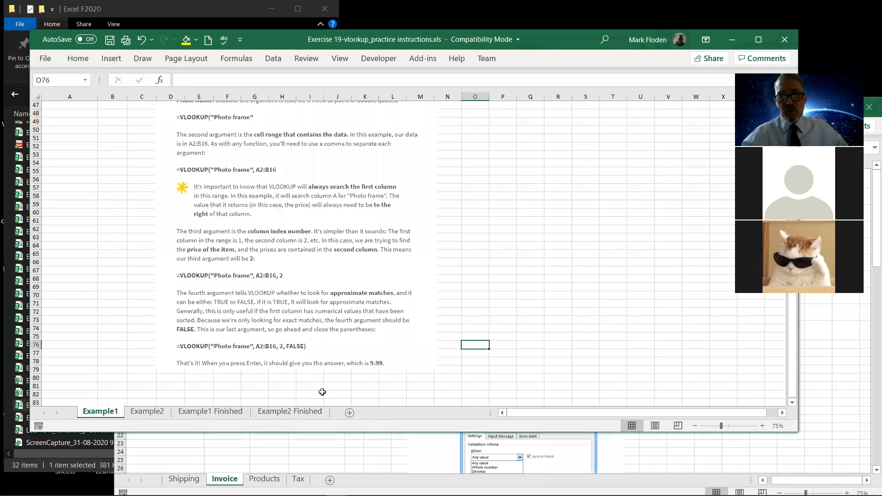
Return to the start of the Example1 sheet and review the VLOOKUP introduction beside the item price list.
{"action": "key", "text": "Up"}
{"action": "key", "text": "Up"}
{"action": "key", "text": "Up"}
{"action": "key", "text": "Up"}
{"action": "key", "text": "Up"}
{"action": "key", "text": "Up"}
{"action": "key", "text": "Up"}
{"action": "key", "text": "Up"}
{"action": "key", "text": "Up"}
{"action": "key", "text": "Up"}
{"action": "key", "text": "Up"}
{"action": "key", "text": "Up"}
{"action": "key", "text": "Up"}
{"action": "key", "text": "Up"}
{"action": "key", "text": "Up"}
{"action": "key", "text": "Up"}
{"action": "key", "text": "Up"}
{"action": "key", "text": "Up"}
{"action": "key", "text": "Up"}
{"action": "key", "text": "Up"}
{"action": "key", "text": "Up"}
{"action": "key", "text": "Up"}
{"action": "key", "text": "Up"}
{"action": "key", "text": "Up"}
{"action": "key", "text": "Up"}
{"action": "key", "text": "Up"}
{"action": "key", "text": "Up"}
{"action": "key", "text": "Up"}
{"action": "key", "text": "Up"}
{"action": "key", "text": "Up"}
{"action": "key", "text": "Up"}
{"action": "key", "text": "Up"}
{"action": "key", "text": "Up"}
{"action": "key", "text": "Up"}
{"action": "key", "text": "Up"}
{"action": "key", "text": "Up"}
{"action": "key", "text": "Up"}
{"action": "key", "text": "Up"}
{"action": "key", "text": "Up"}
{"action": "key", "text": "Up"}
{"action": "key", "text": "Up"}
{"action": "key", "text": "Up"}
{"action": "key", "text": "Up"}
{"action": "key", "text": "Up"}
{"action": "key", "text": "Up"}
{"action": "key", "text": "Up"}
{"action": "key", "text": "Up"}
{"action": "key", "text": "Up"}
{"action": "key", "text": "Up"}
{"action": "key", "text": "Up"}
{"action": "key", "text": "Up"}
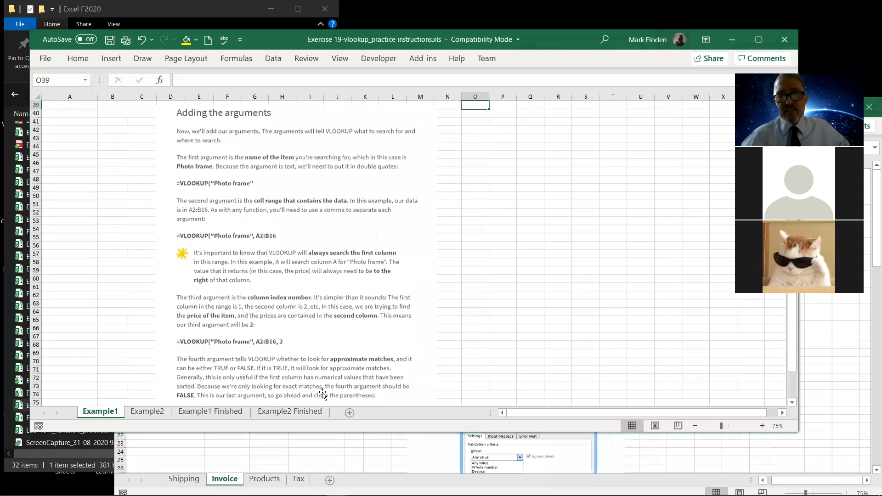
{"action": "key", "text": "Up"}
{"action": "key", "text": "Up"}
{"action": "key", "text": "Up"}
{"action": "key", "text": "Up"}
{"action": "key", "text": "Up"}
{"action": "key", "text": "Up"}
{"action": "key", "text": "Up"}
{"action": "key", "text": "Up"}
{"action": "key", "text": "Up"}
{"action": "key", "text": "Up"}
{"action": "key", "text": "Up"}
{"action": "key", "text": "Up"}
{"action": "key", "text": "Up"}
{"action": "key", "text": "Up"}
{"action": "key", "text": "Up"}
{"action": "key", "text": "Up"}
{"action": "key", "text": "Up"}
{"action": "key", "text": "Up"}
{"action": "key", "text": "Up"}
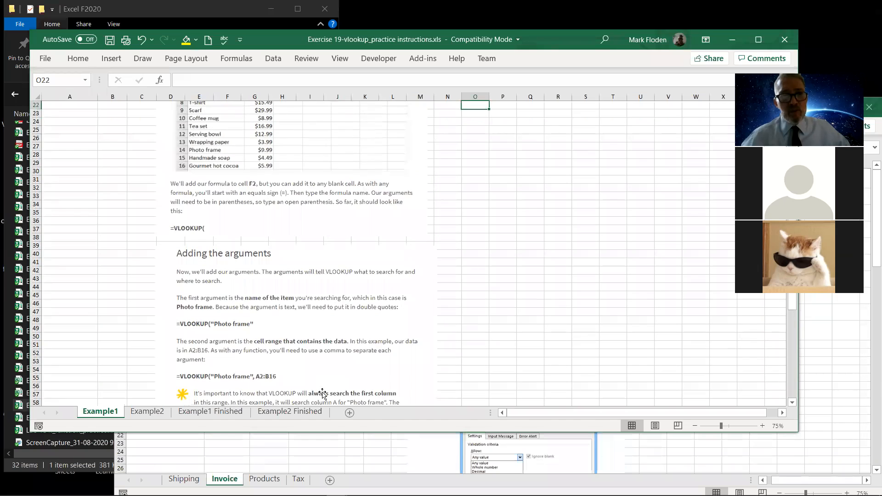
{"action": "key", "text": "Up"}
{"action": "key", "text": "Up"}
{"action": "key", "text": "Up"}
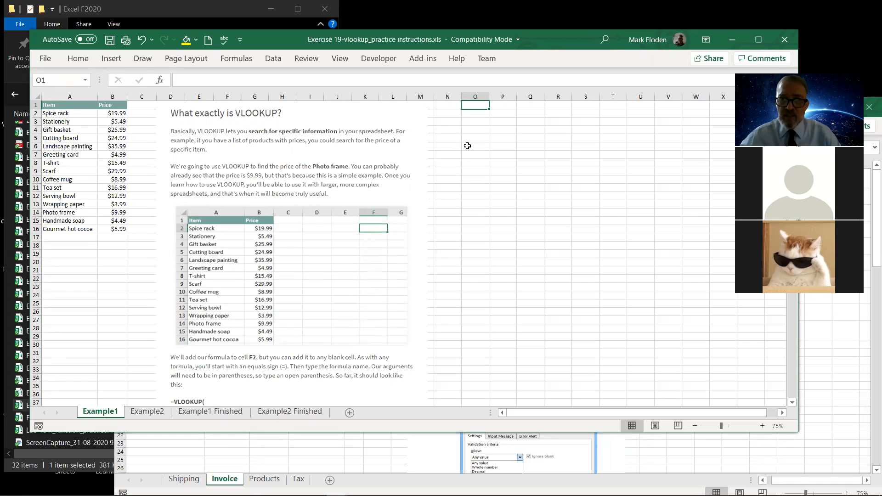
Enter the heading "Item Key" in cell O3.
{"action": "left_click", "coordinate": [473, 120]}
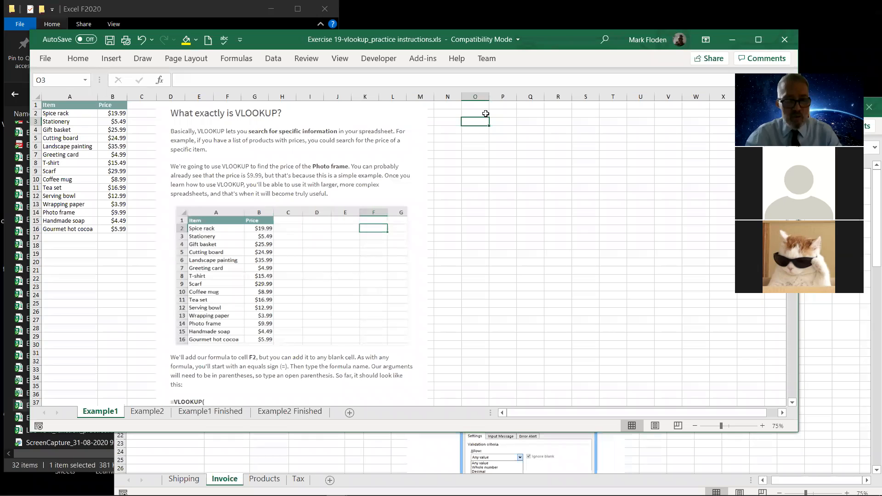
{"action": "type", "text": "Item"}
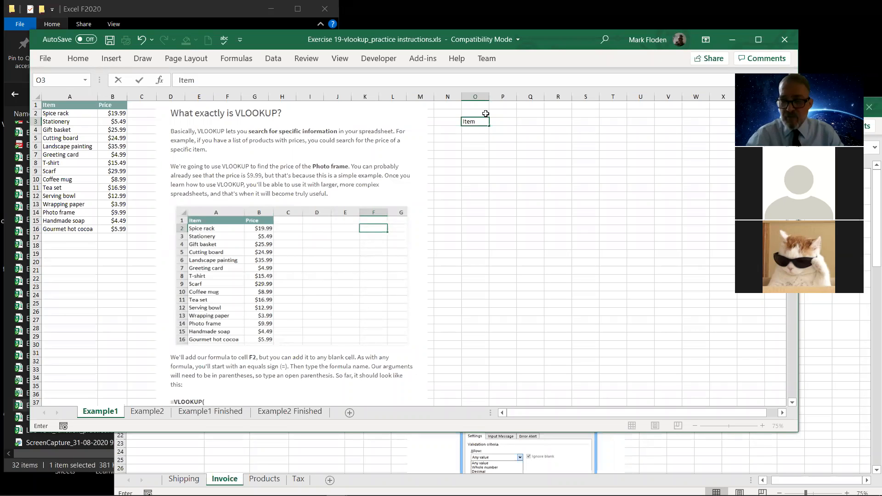
{"action": "key", "text": "Return"}
{"action": "left_click", "coordinate": [478, 122]}
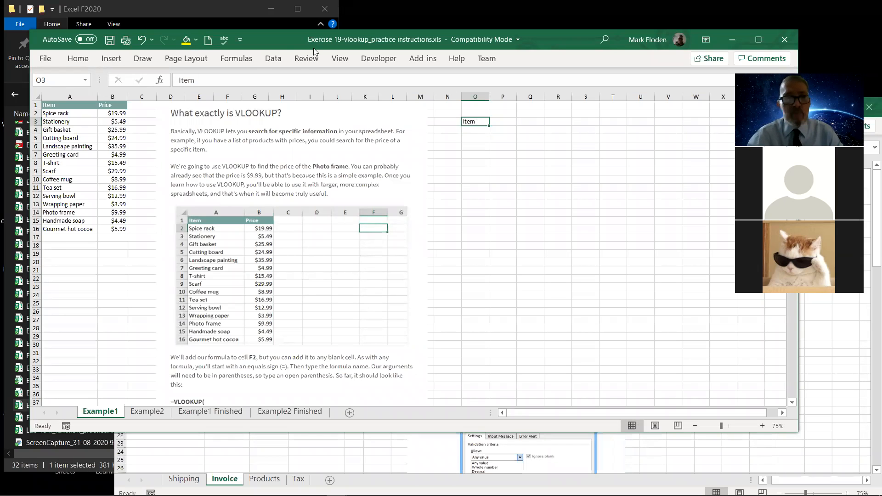
{"action": "left_click", "coordinate": [254, 75]}
{"action": "type", "text": "Key"}
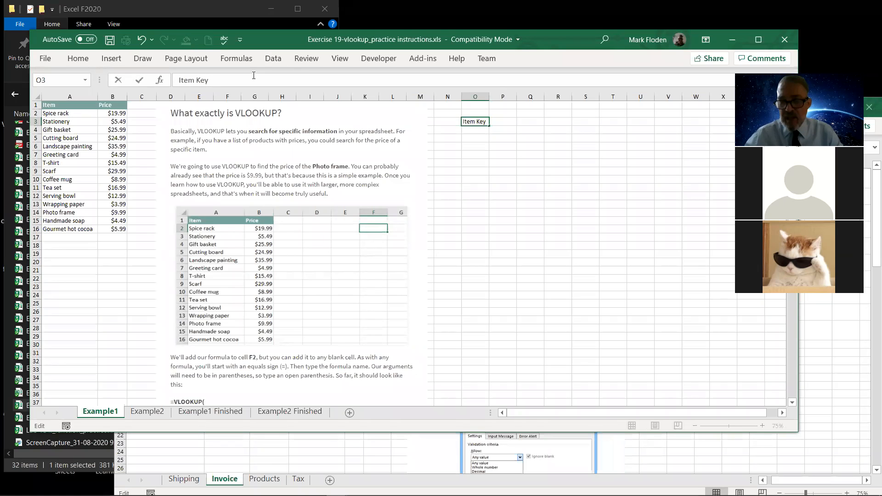
{"action": "key", "text": "Return"}
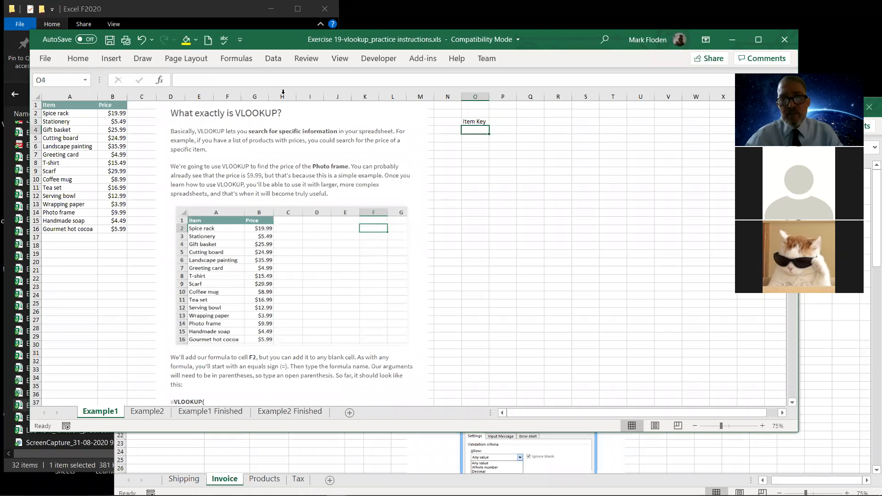
{"action": "left_click", "coordinate": [497, 133]}
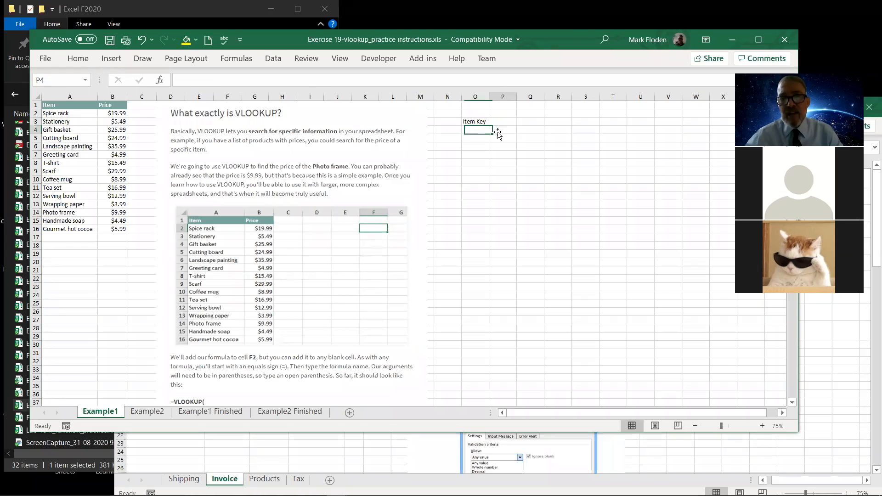
{"action": "left_click", "coordinate": [538, 133]}
{"action": "left_click", "coordinate": [509, 131]}
{"action": "left_click", "coordinate": [531, 132]}
{"action": "left_click", "coordinate": [503, 133]}
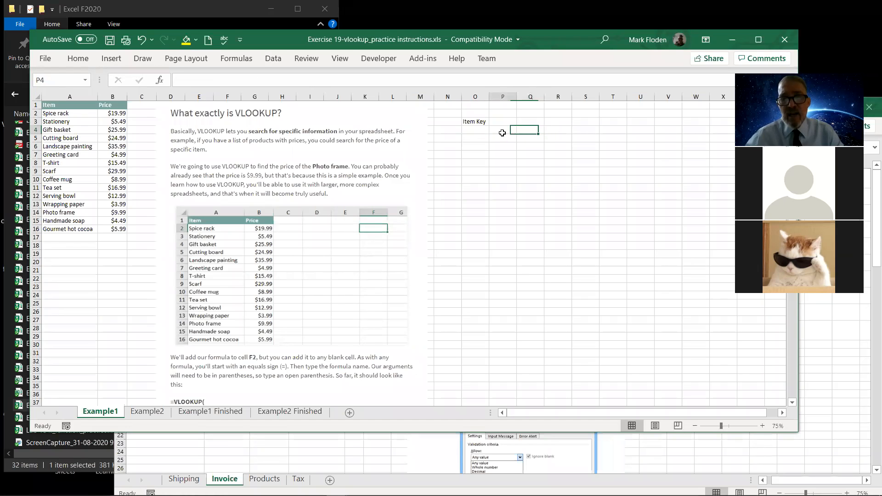
{"action": "left_click", "coordinate": [480, 130]}
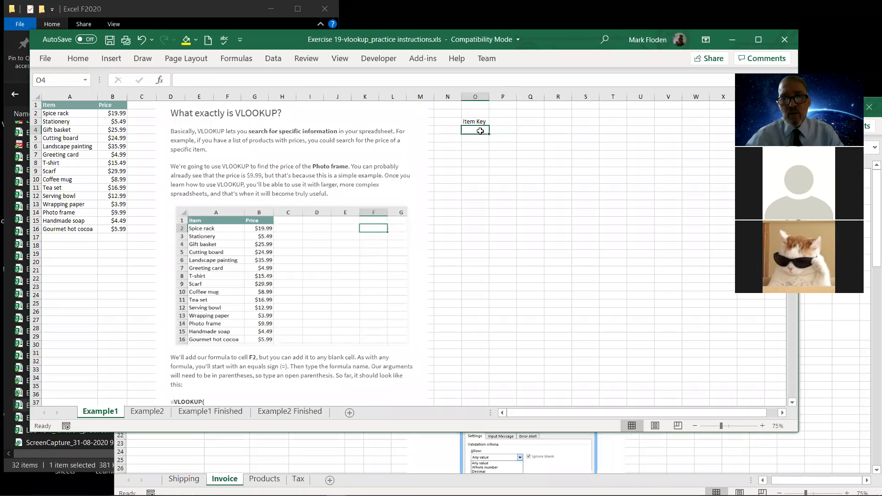
{"action": "left_click", "coordinate": [449, 131]}
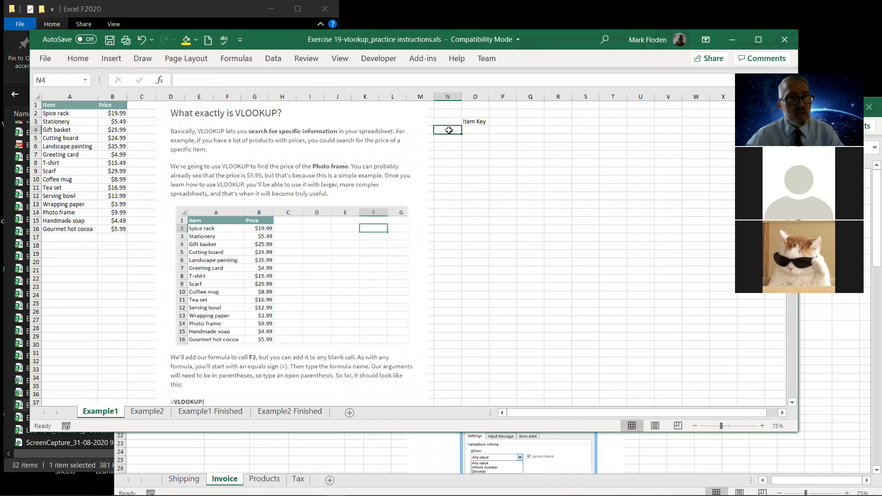
{"action": "left_click", "coordinate": [473, 130]}
{"action": "left_click", "coordinate": [447, 130]}
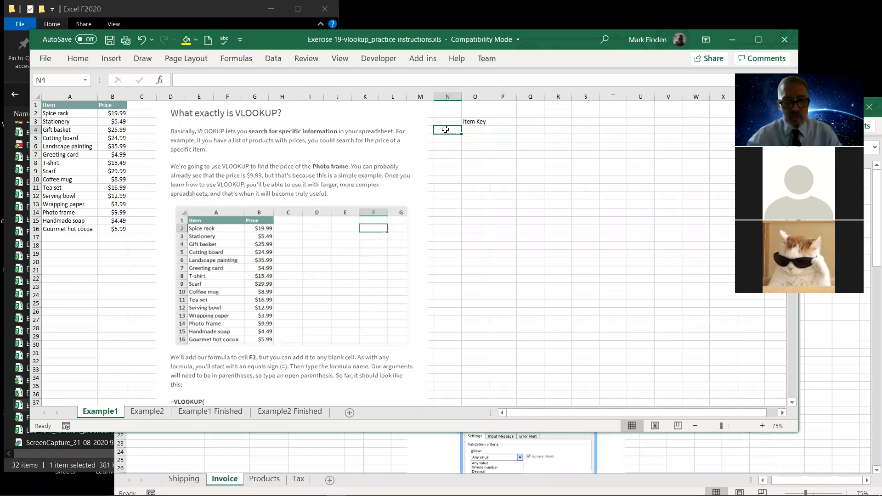
Enter the heading "Price" in cell P3, beside the Item Key heading.
{"action": "left_click", "coordinate": [496, 122]}
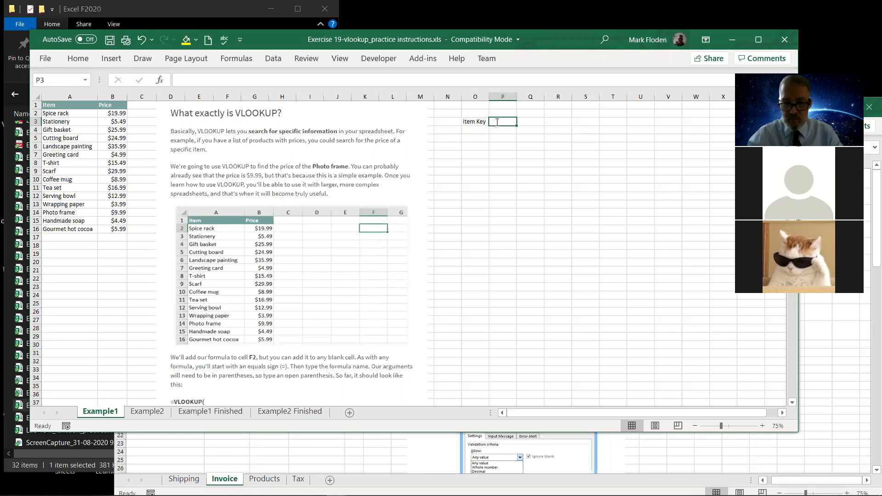
{"action": "type", "text": "Pric"}
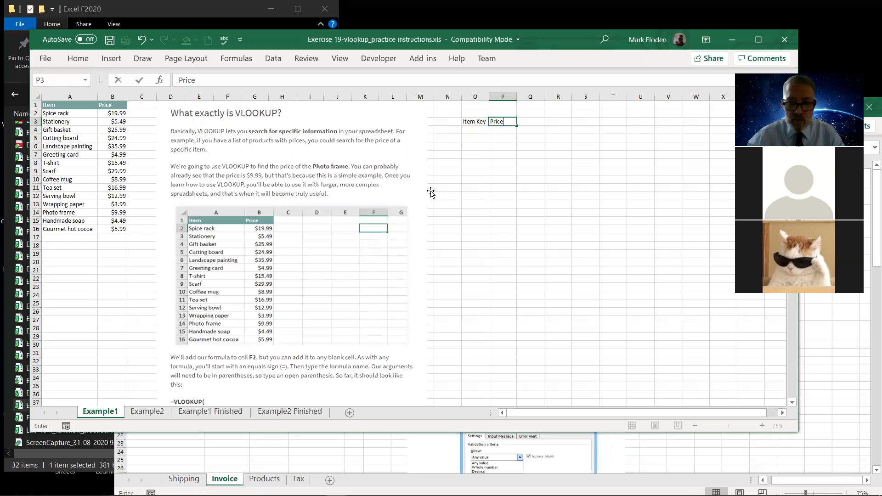
{"action": "type", "text": "e"}
{"action": "key", "text": "Return"}
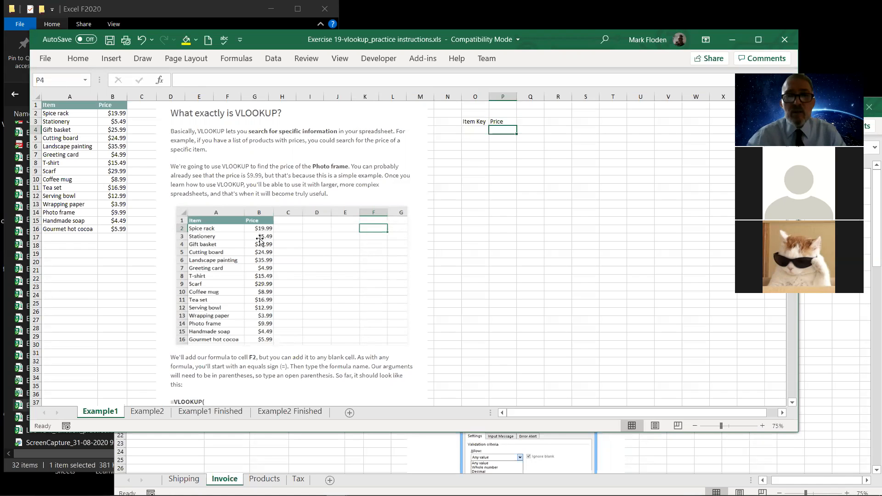
Enter "Photo frame" in cell O4 under Item Key and widen column O to fit the text.
{"action": "left_click", "coordinate": [474, 130]}
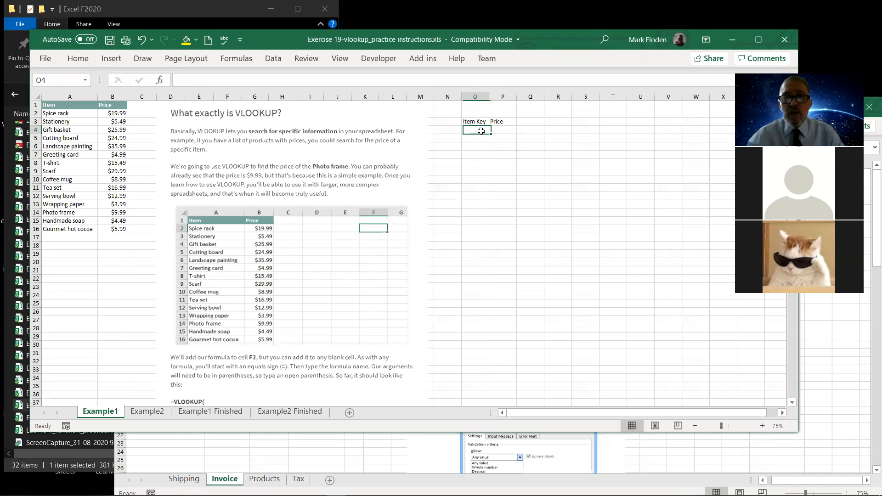
{"action": "left_click", "coordinate": [504, 131]}
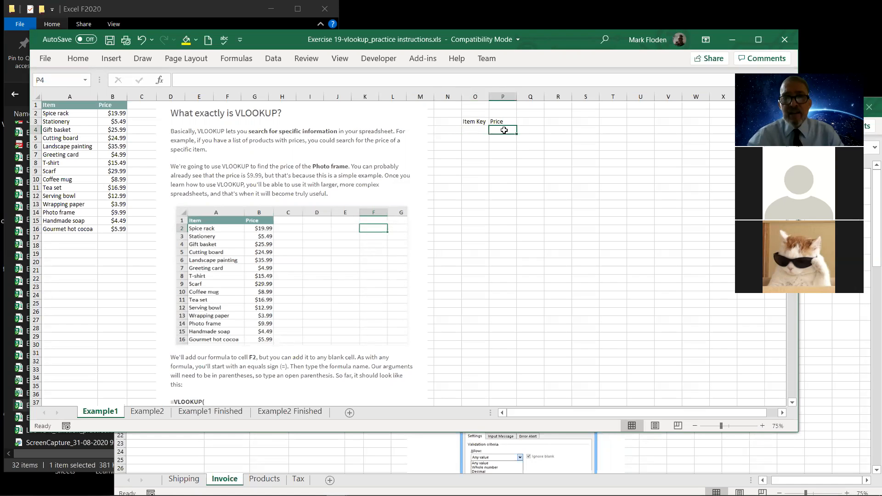
{"action": "left_click", "coordinate": [476, 130]}
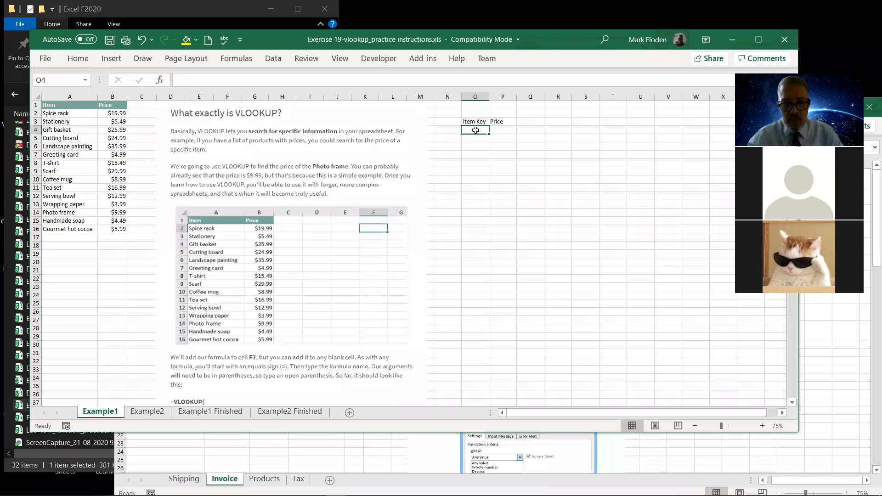
{"action": "type", "text": "Photo"}
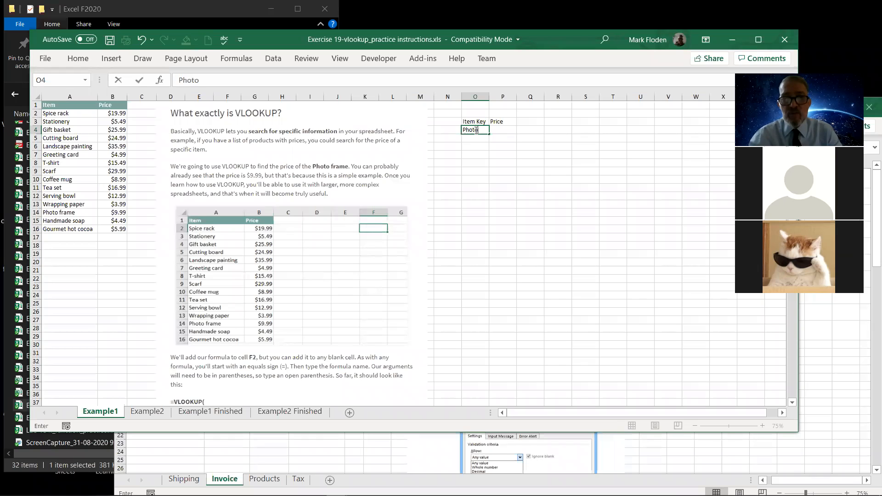
{"action": "type", "text": " frame"}
{"action": "key", "text": "Return"}
{"action": "left_click_drag", "start_coordinate": [489, 98], "coordinate": [507, 98]}
Enter the formula =VLOOKUP(O4,A2:B16,2,FALSE) in cell P4 to look up the item's price.
{"action": "left_click", "coordinate": [521, 129]}
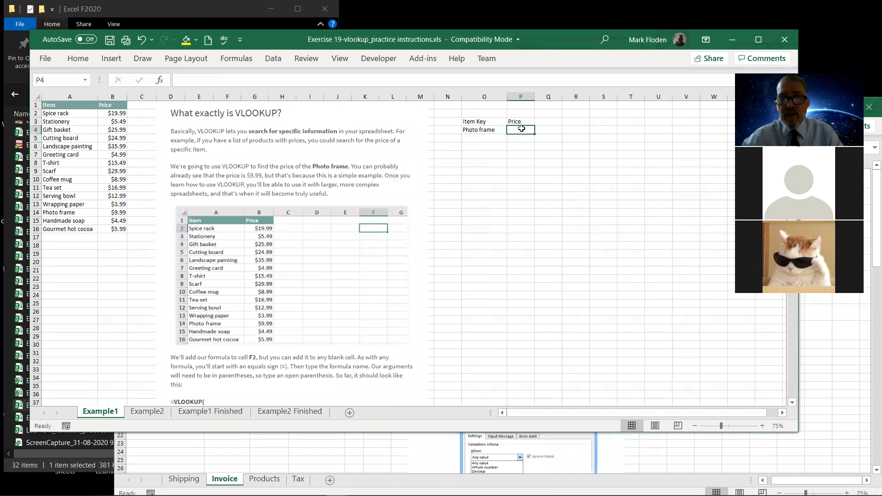
{"action": "type", "text": "="}
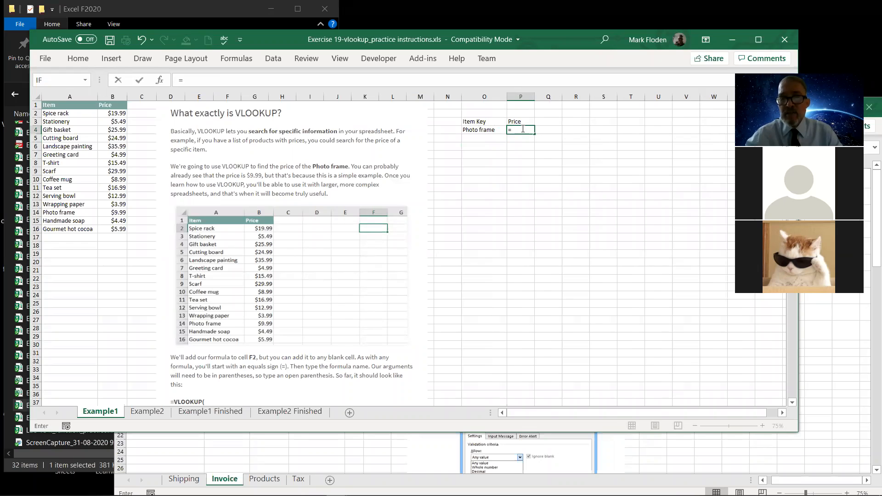
{"action": "type", "text": "v"}
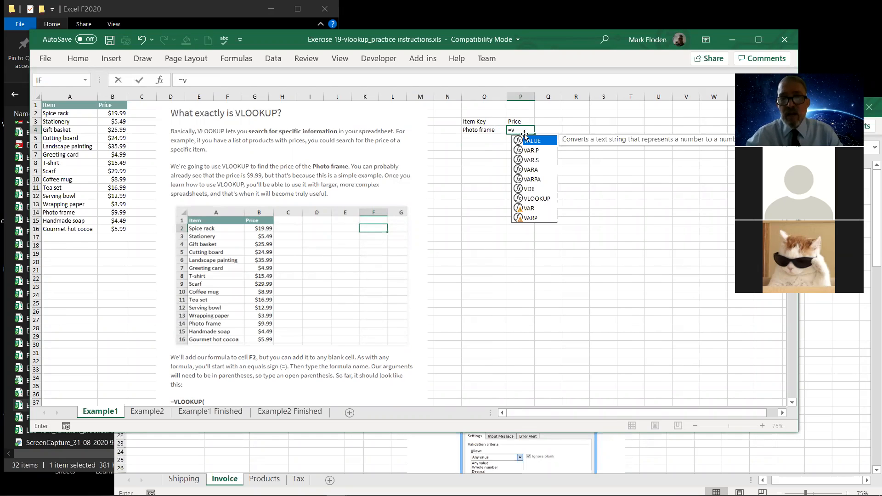
{"action": "left_click", "coordinate": [528, 200]}
{"action": "double_click", "coordinate": [528, 199]}
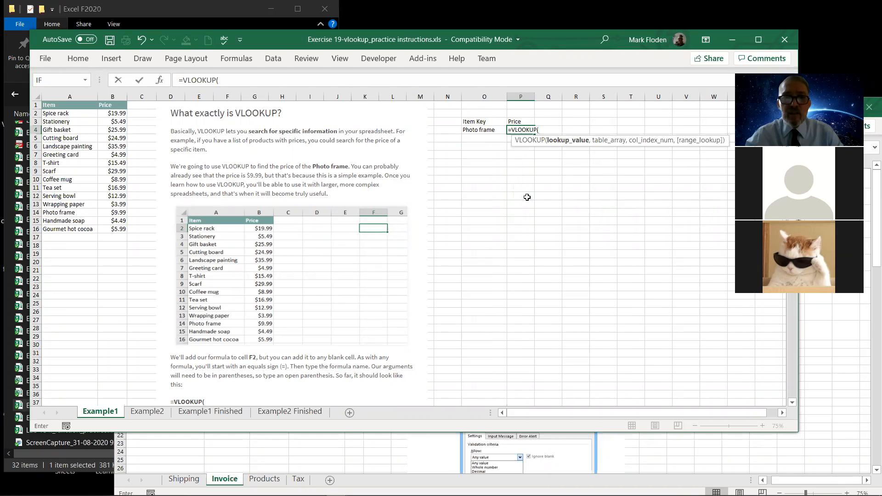
{"action": "left_click", "coordinate": [470, 132]}
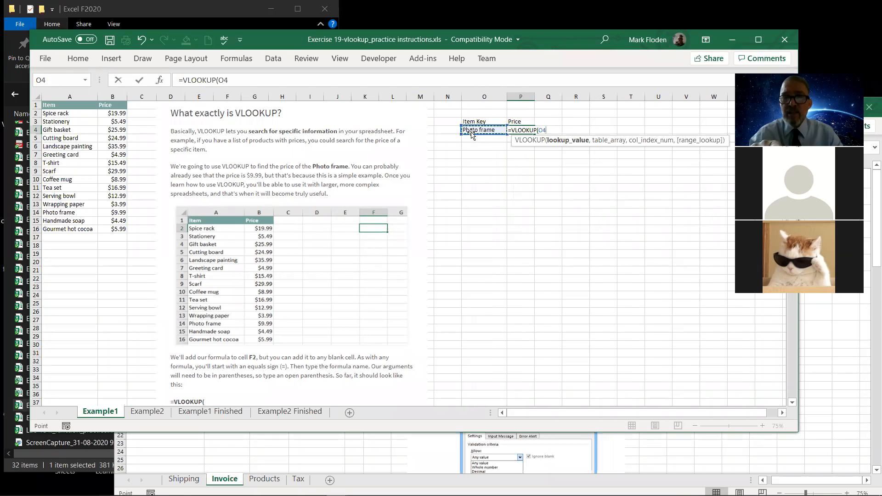
{"action": "type", "text": ","}
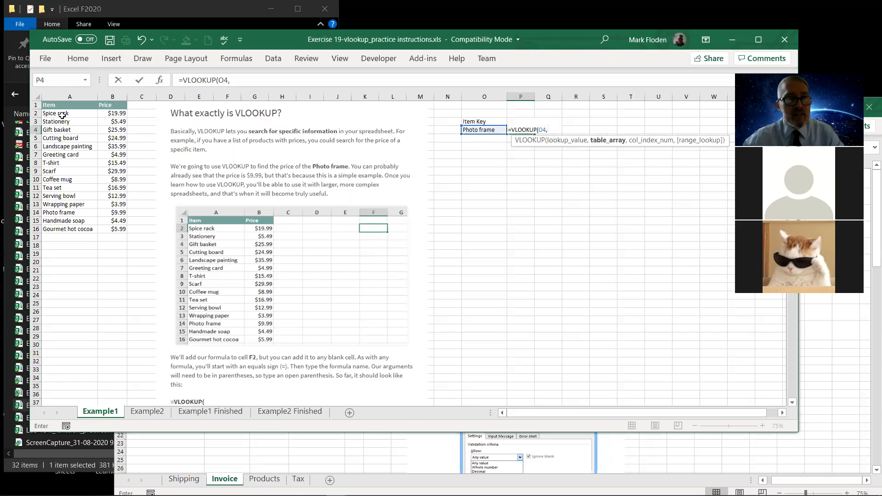
{"action": "left_click_drag", "start_coordinate": [53, 114], "coordinate": [128, 229]}
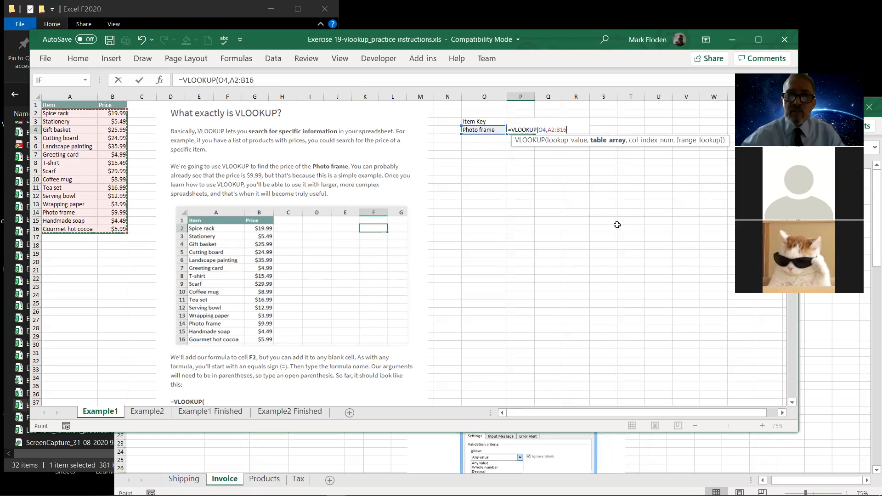
{"action": "type", "text": ","}
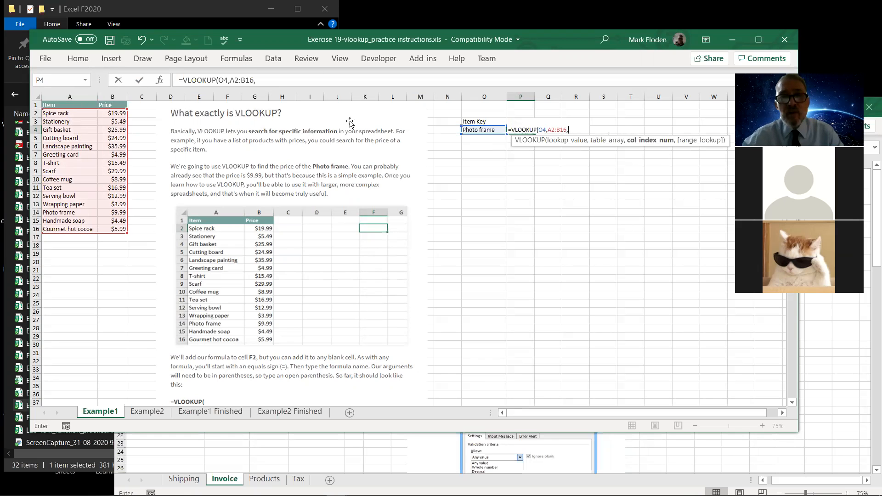
{"action": "type", "text": "2,"}
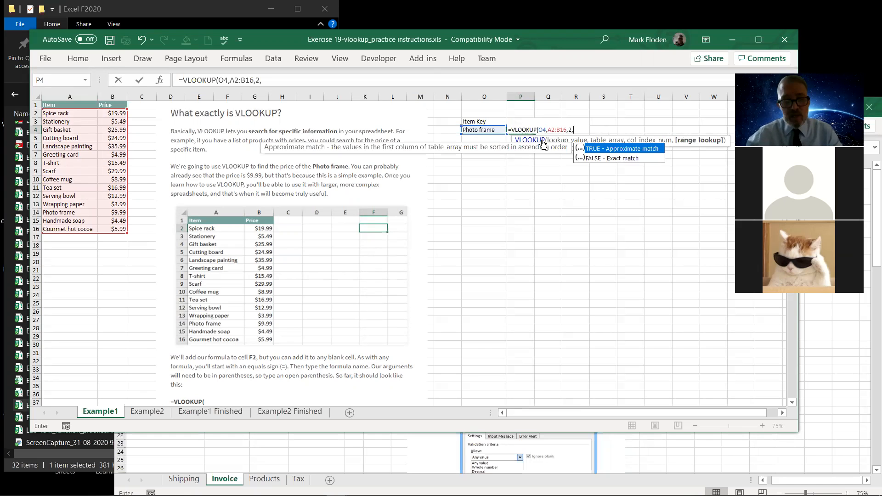
{"action": "type", "text": "false"}
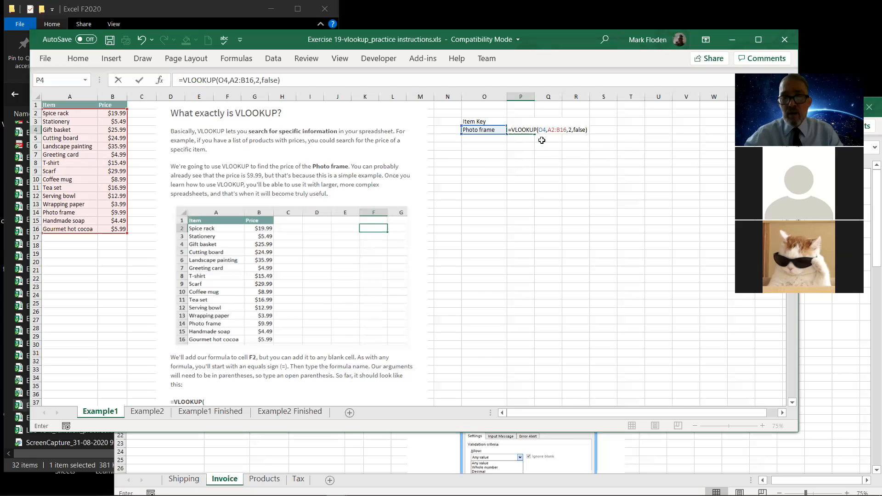
{"action": "key", "text": "Return"}
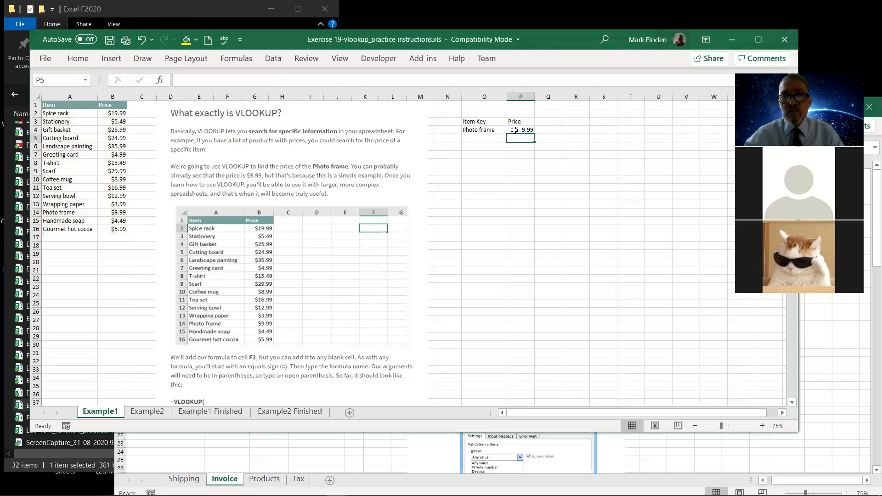
Make the Item Key and Price headings in O3:P3 bold and increase their font size by one step.
{"action": "left_click", "coordinate": [483, 130]}
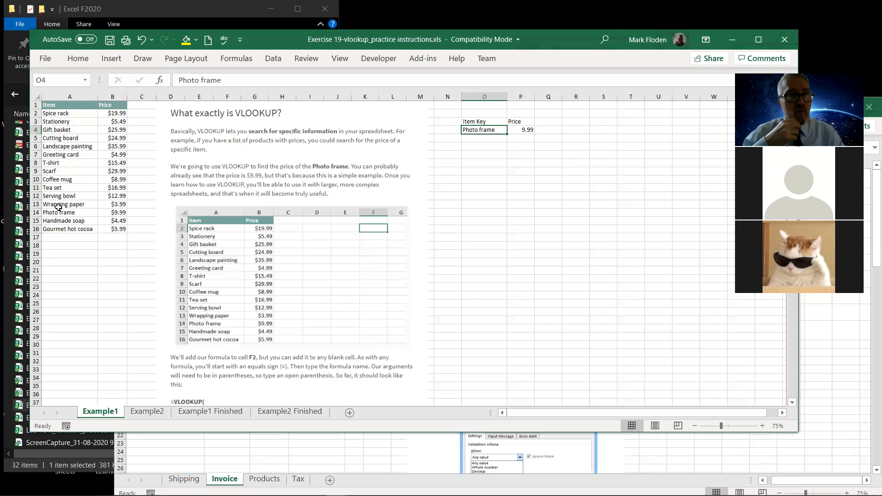
{"action": "left_click", "coordinate": [467, 122]}
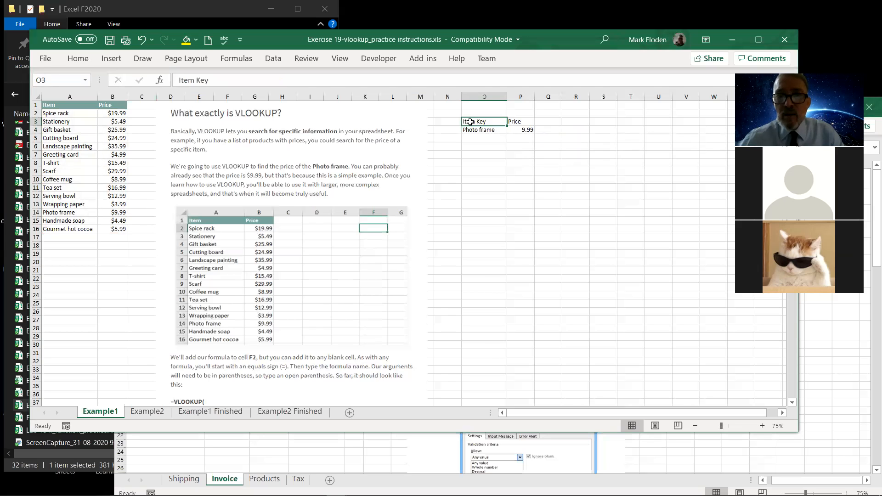
{"action": "left_click_drag", "start_coordinate": [518, 122], "coordinate": [486, 121]}
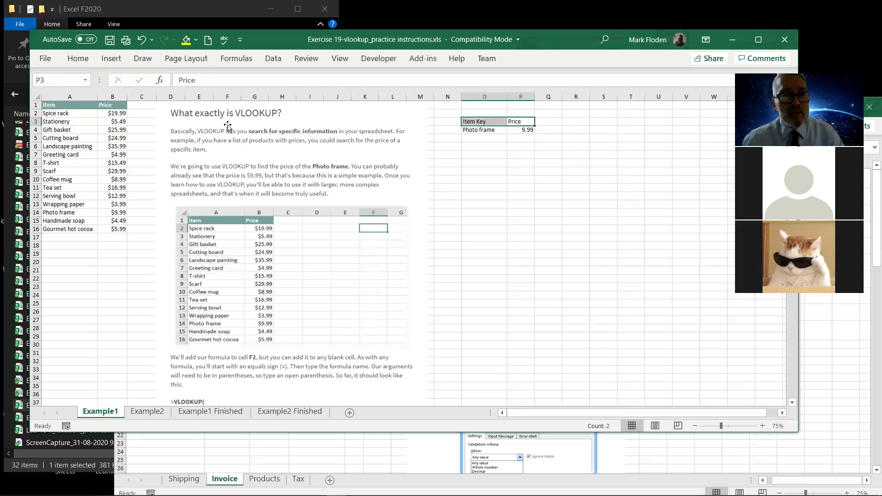
{"action": "left_click", "coordinate": [79, 59]}
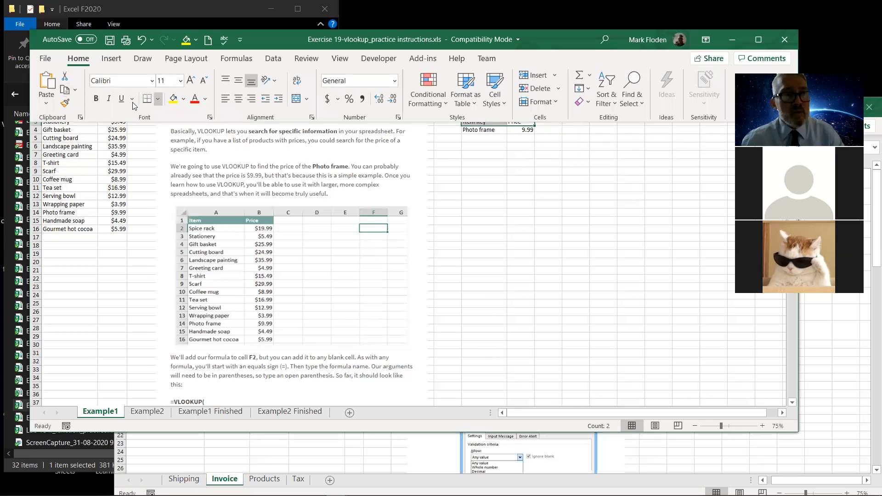
{"action": "left_click", "coordinate": [95, 98]}
{"action": "left_click", "coordinate": [192, 82]}
{"action": "left_click", "coordinate": [491, 225]}
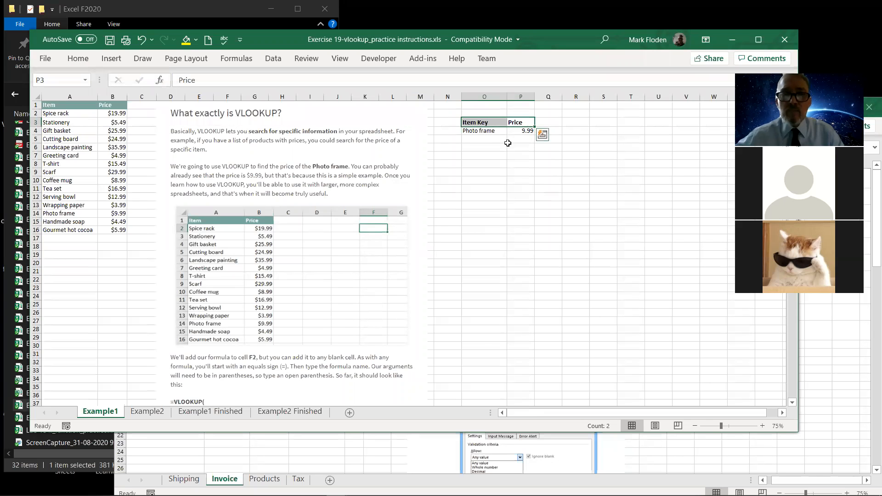
Change the item key in cell O4 to "Stationery" to test the price lookup with another item.
{"action": "left_click", "coordinate": [489, 132]}
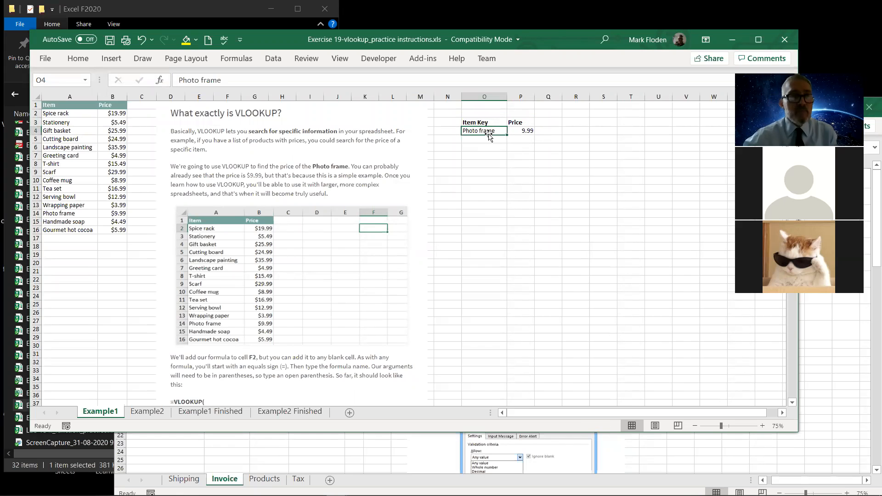
{"action": "type", "text": "Station"}
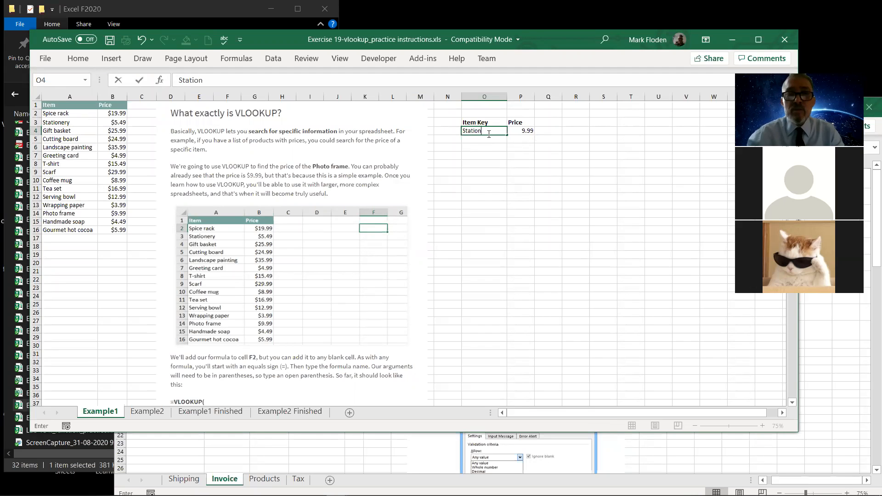
{"action": "type", "text": "ery"}
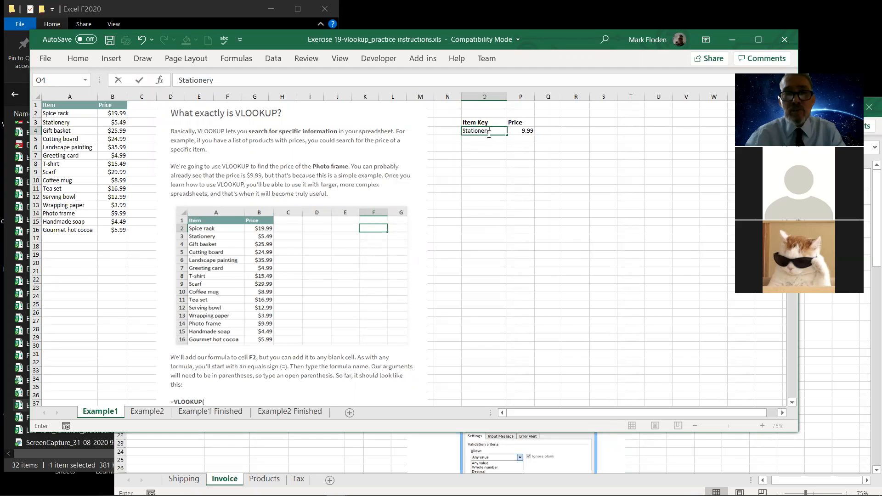
{"action": "key", "text": "Return"}
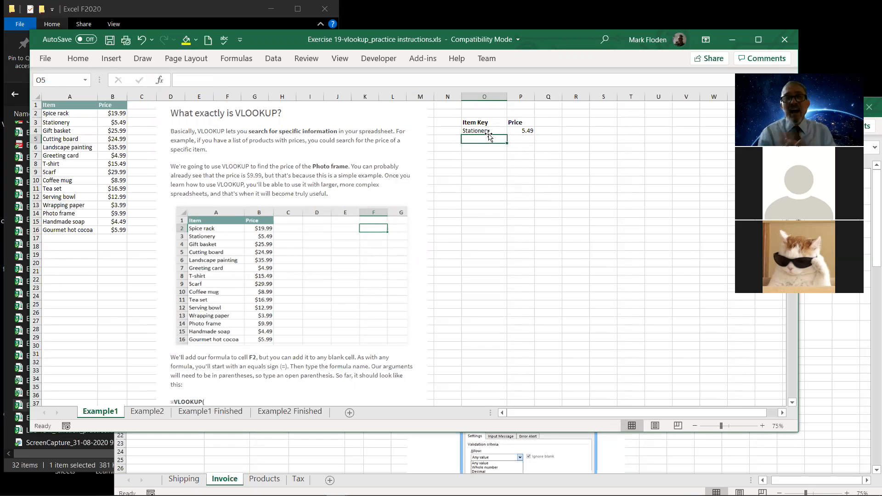
Format the looked-up price in cell P4 as Currency with two decimal places and the $ symbol.
{"action": "left_click", "coordinate": [488, 131]}
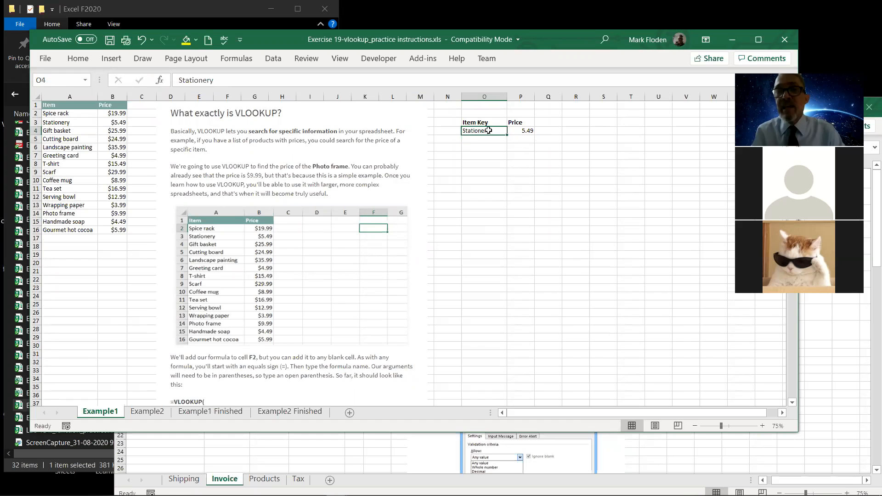
{"action": "left_click", "coordinate": [526, 132]}
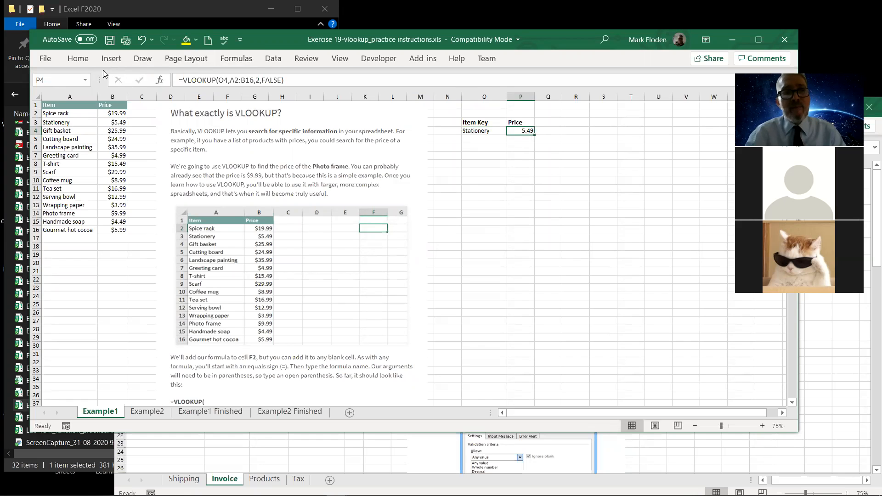
{"action": "right_click", "coordinate": [524, 131]}
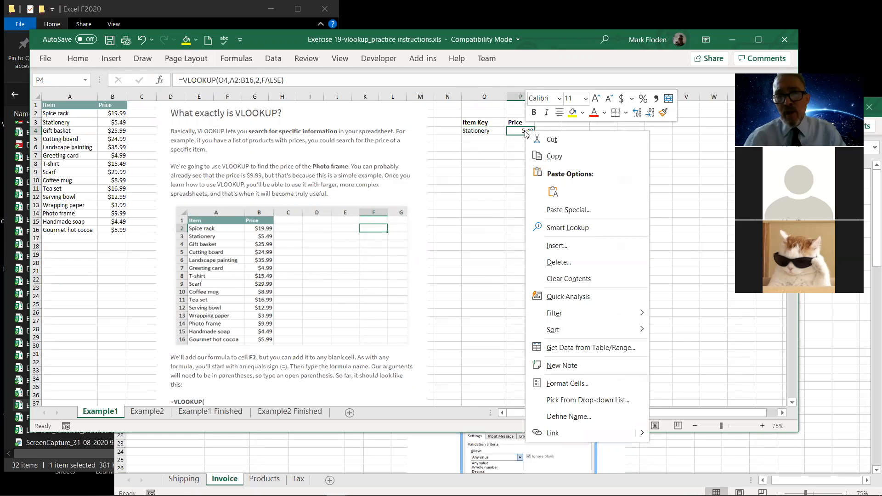
{"action": "key", "text": "Escape"}
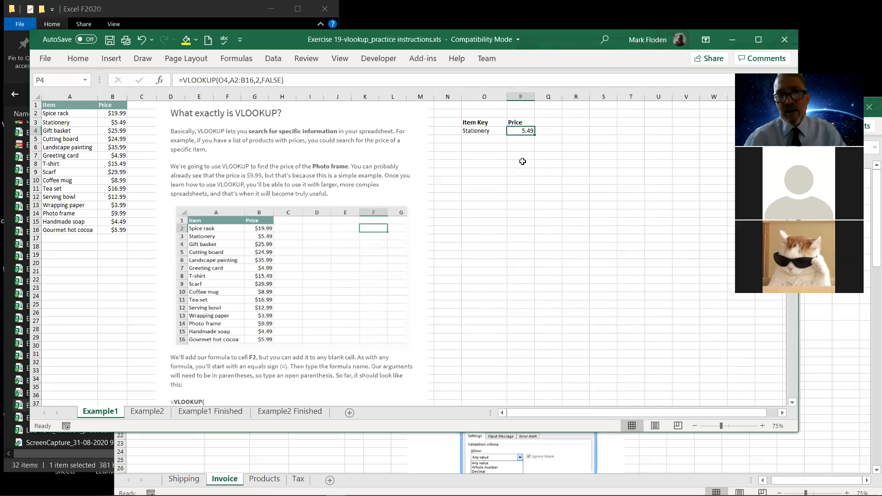
{"action": "key", "text": "ctrl+1"}
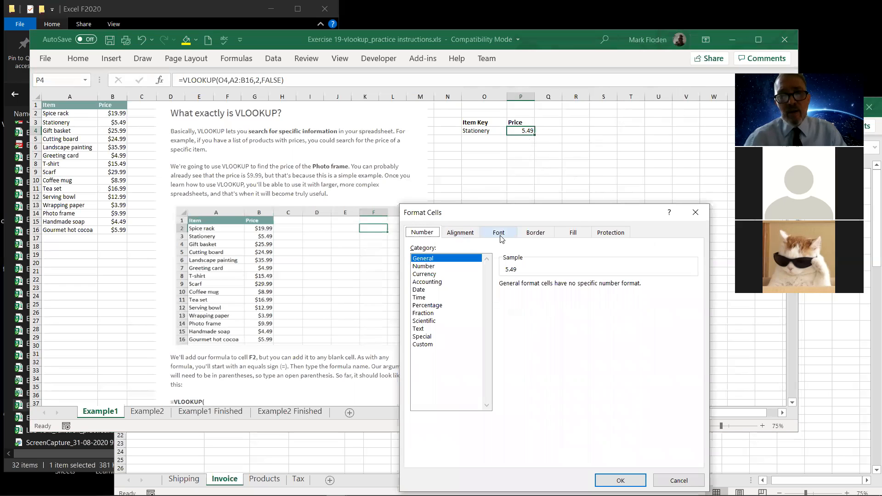
{"action": "left_click", "coordinate": [431, 275]}
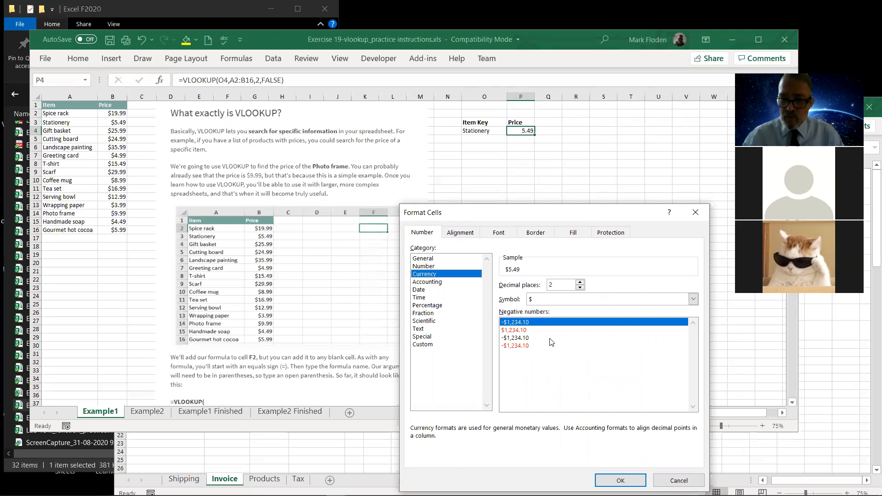
{"action": "key", "text": "Return"}
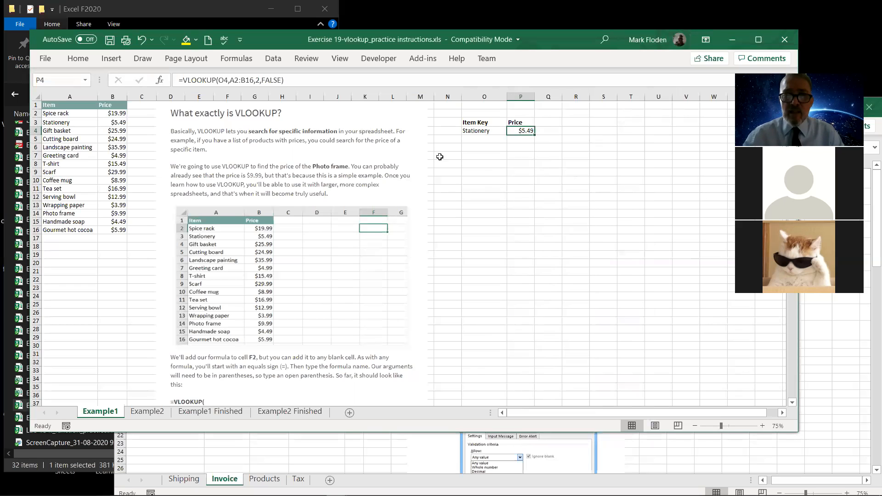
Enter the partial item key "Stat" in cell O4 to test the exact-match lookup.
{"action": "left_click", "coordinate": [465, 131]}
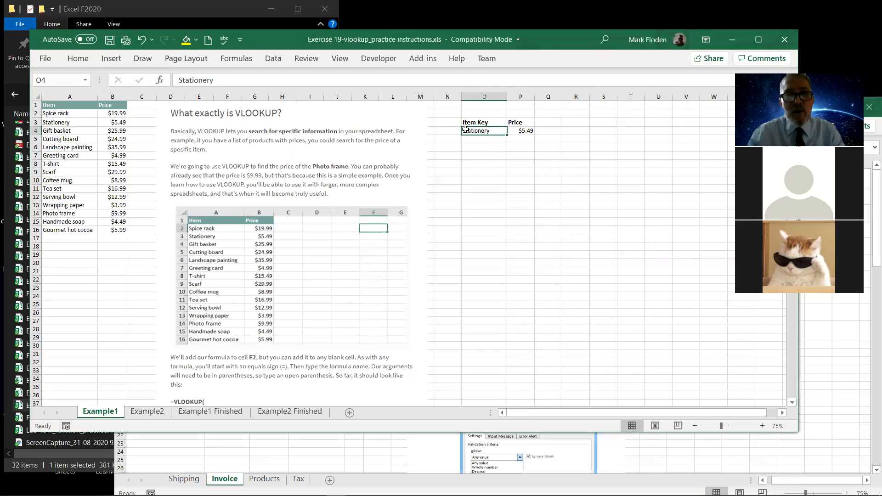
{"action": "type", "text": "Stat"}
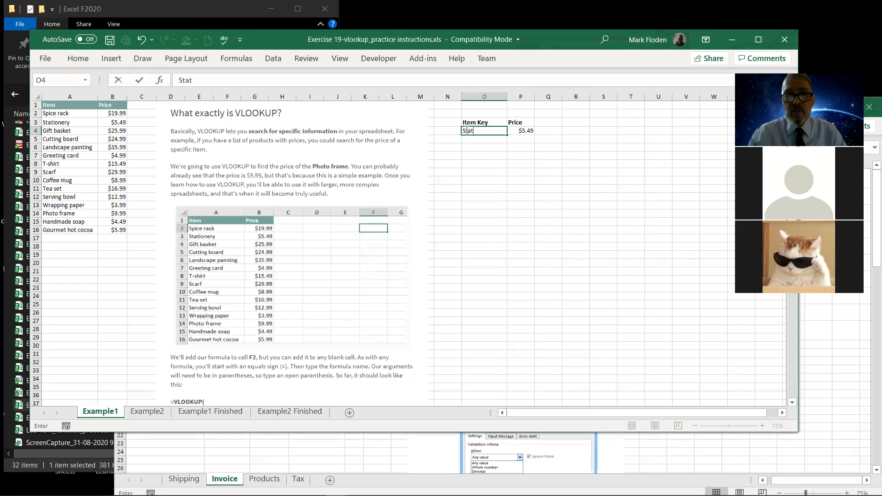
{"action": "key", "text": "Return"}
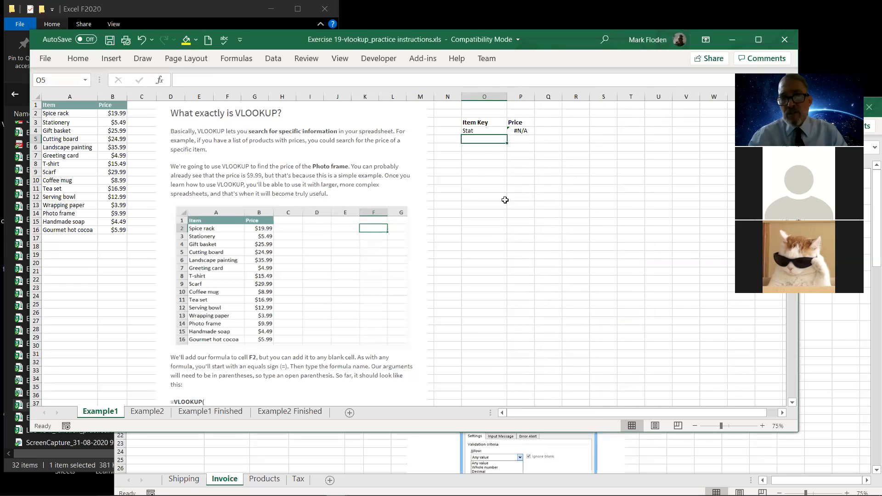
Try to replace the item key in cell O4 with "Greeting card".
{"action": "double_click", "coordinate": [472, 130]}
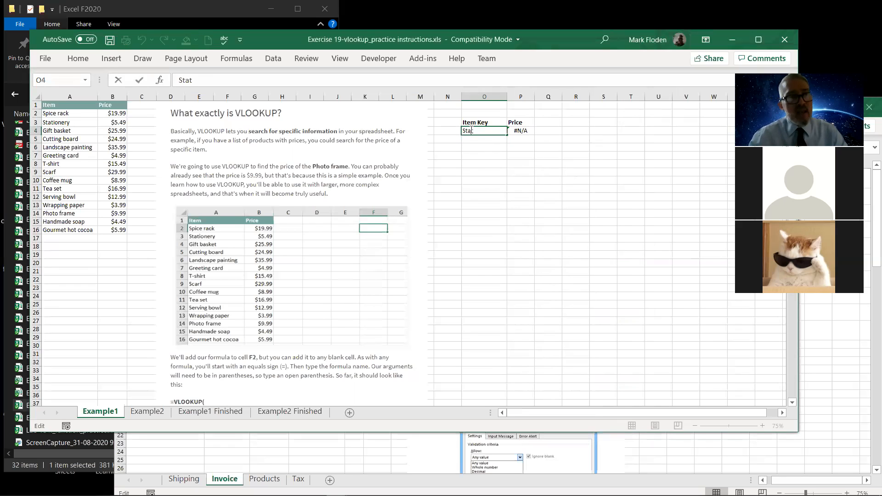
{"action": "type", "text": "Gree"}
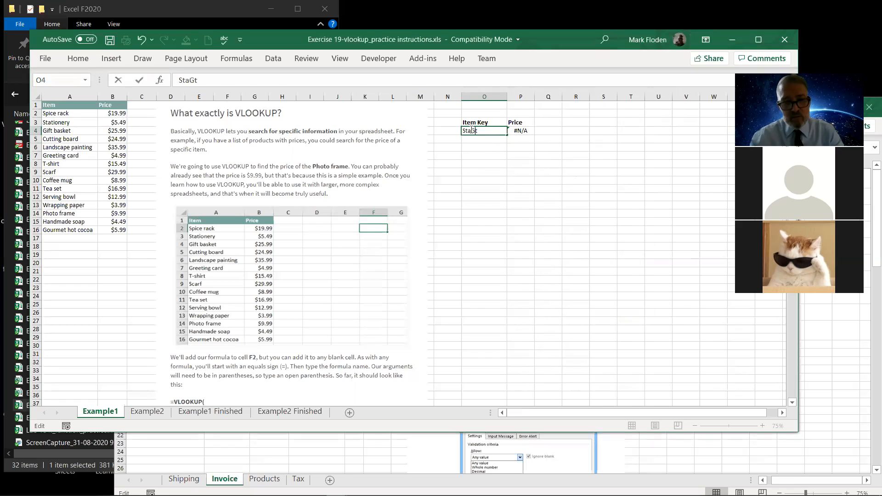
{"action": "type", "text": "ting cardt"}
{"action": "key", "text": "Return"}
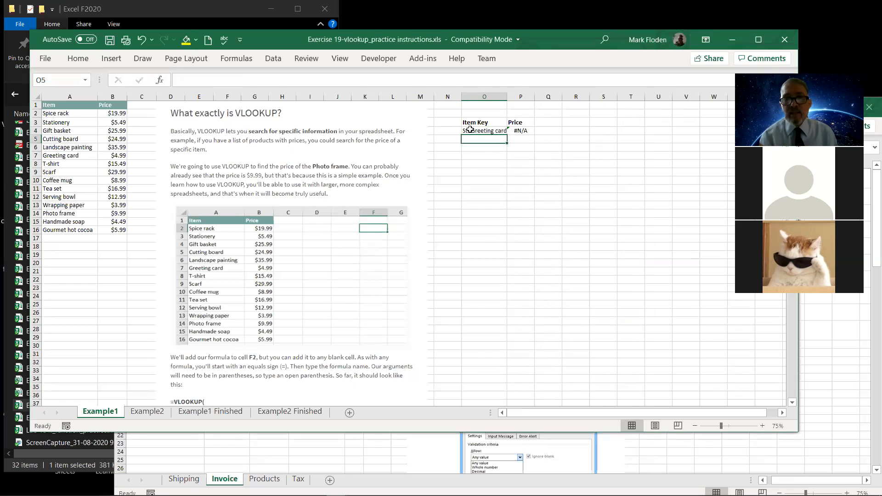
Remove the stray letters around the item key in cell O4 so that it reads "Greeting card".
{"action": "left_click", "coordinate": [470, 131]}
{"action": "left_click", "coordinate": [194, 80]}
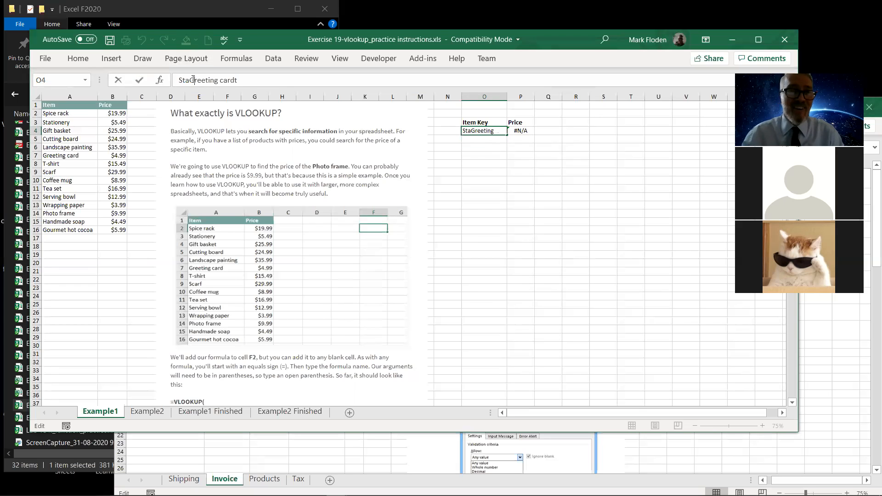
{"action": "key", "text": "BackSpace"}
{"action": "key", "text": "BackSpace"}
{"action": "key", "text": "BackSpace"}
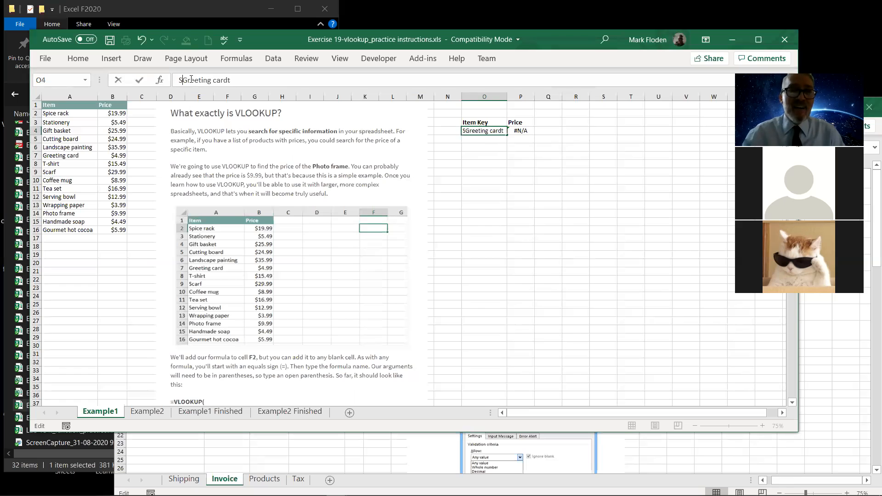
{"action": "key", "text": "ctrl+Return"}
{"action": "key", "text": "Return"}
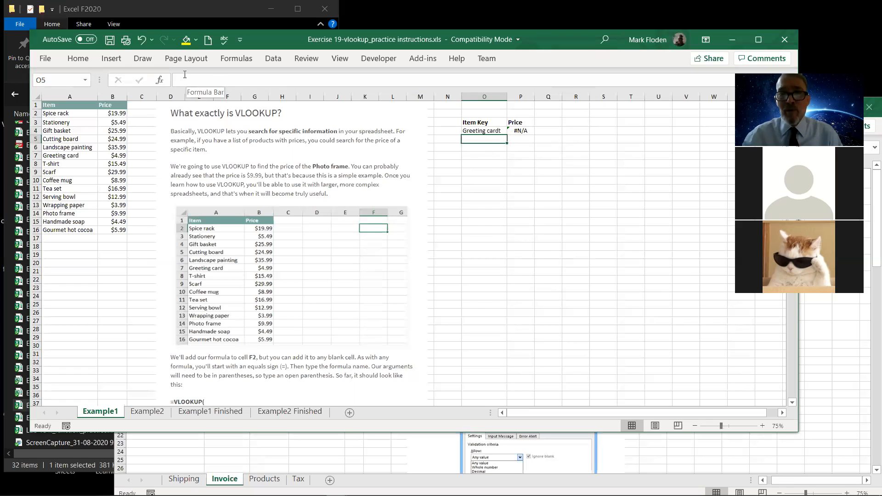
{"action": "left_click", "coordinate": [470, 131]}
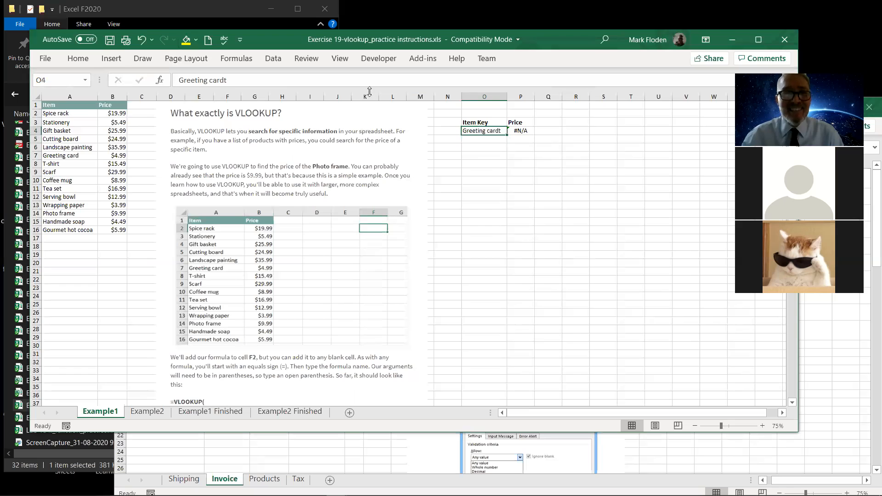
{"action": "left_click", "coordinate": [254, 78]}
{"action": "key", "text": "BackSpace"}
{"action": "key", "text": "Return"}
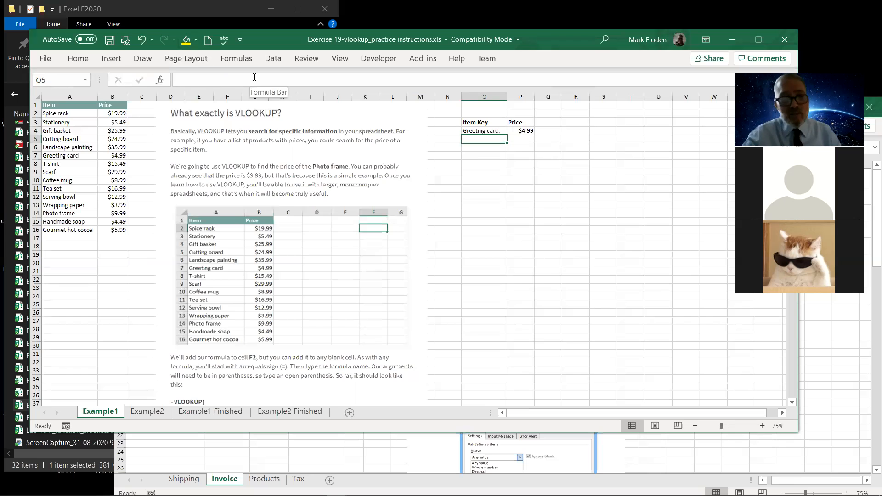
Look over the lookup cells on the Example2 sheet and the completed lookup on the Example1 Finished sheet.
{"action": "left_click", "coordinate": [148, 411]}
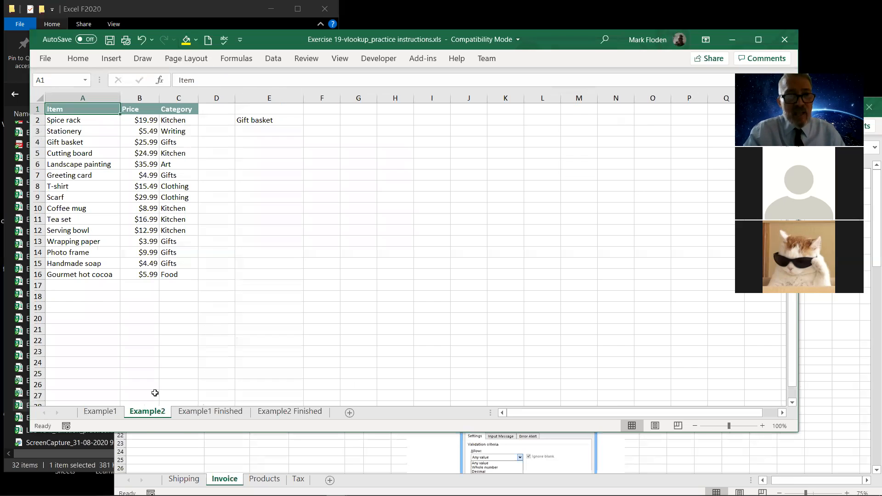
{"action": "left_click", "coordinate": [256, 122]}
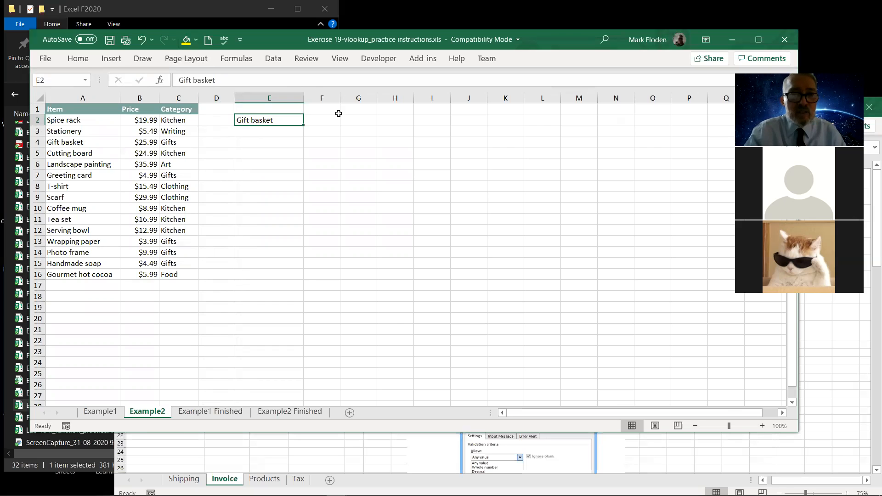
{"action": "left_click", "coordinate": [324, 117]}
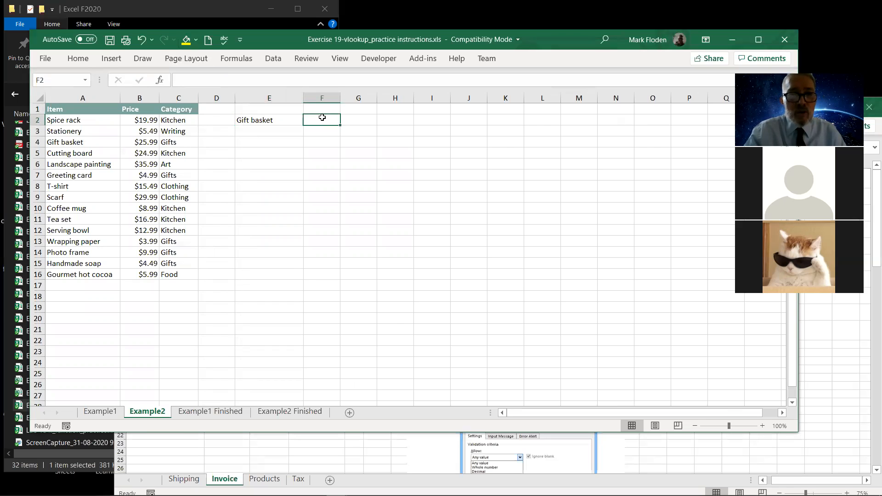
{"action": "left_click", "coordinate": [204, 412]}
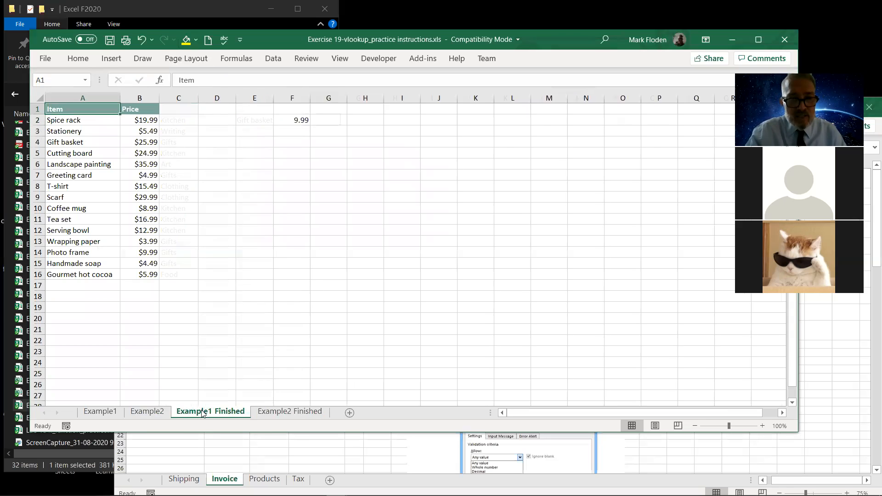
On the Example2 Finished sheet, add the headings "Item", "Price" and "Category" in cells E1, F1 and G1.
{"action": "left_click", "coordinate": [257, 412]}
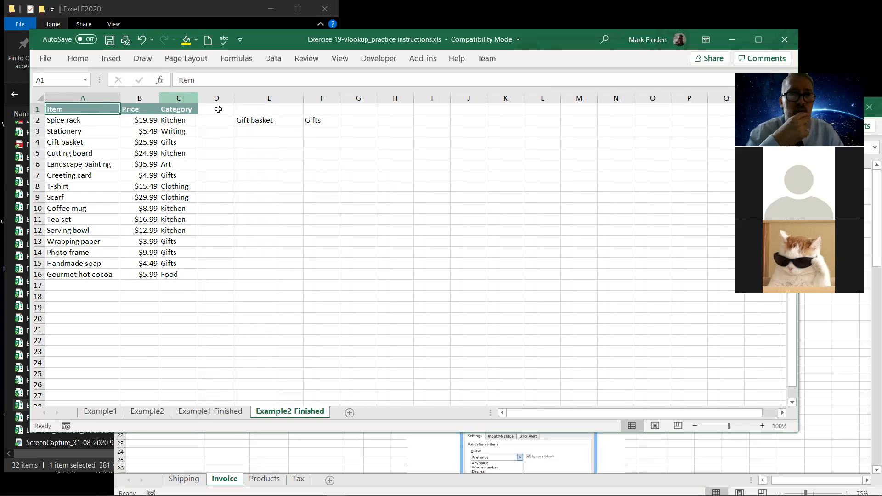
{"action": "left_click", "coordinate": [267, 120]}
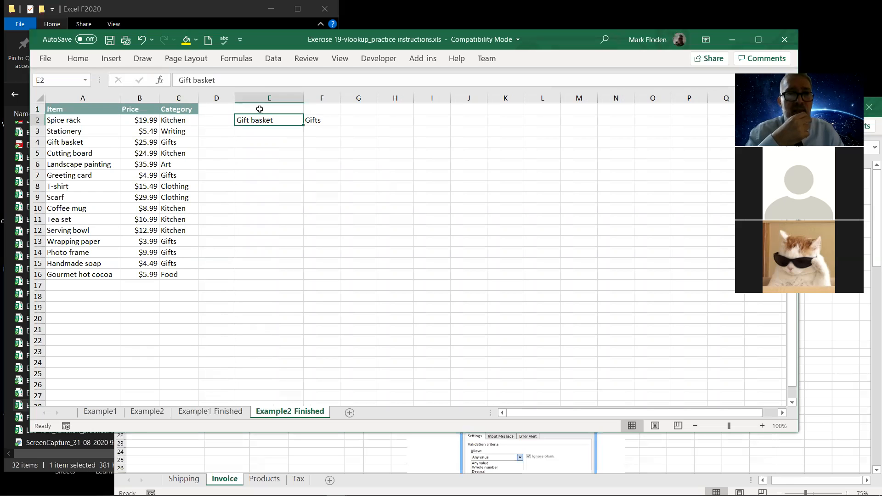
{"action": "left_click", "coordinate": [260, 109]}
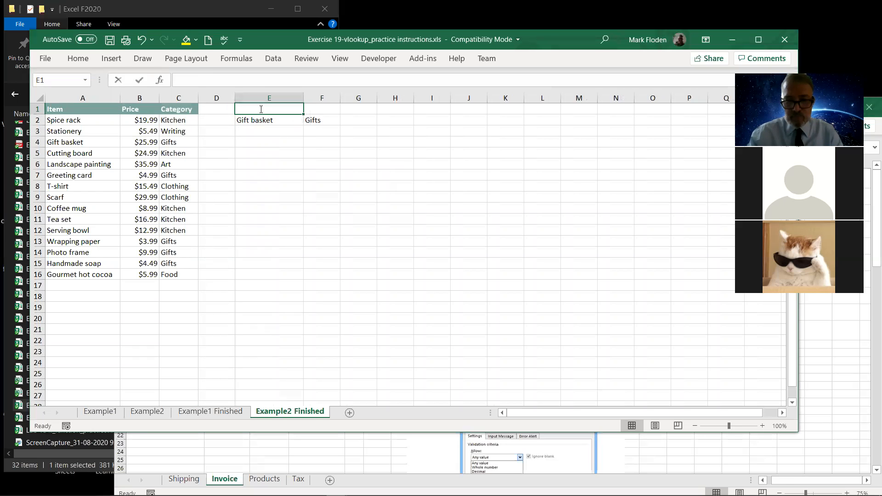
{"action": "type", "text": "Item"}
{"action": "key", "text": "Return"}
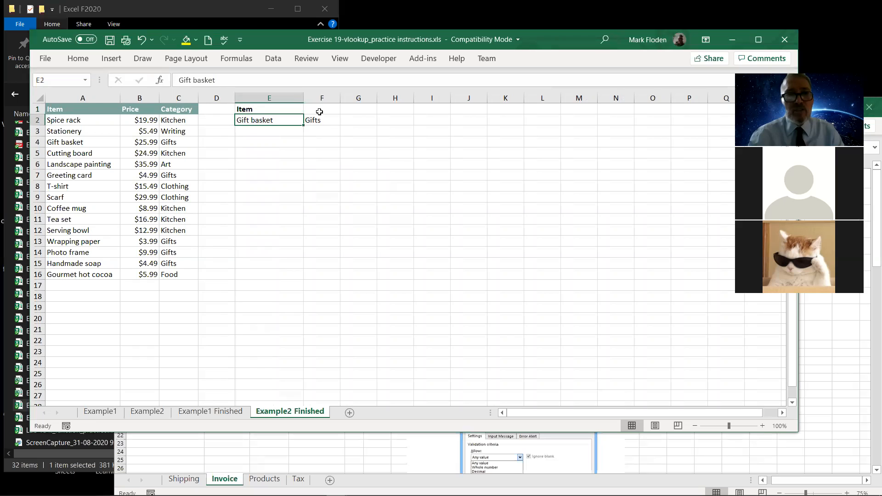
{"action": "left_click", "coordinate": [320, 109]}
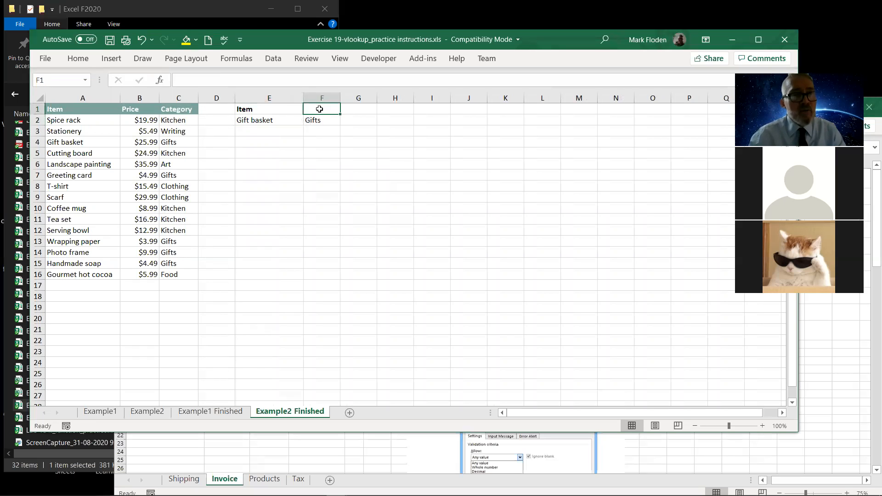
{"action": "type", "text": "Price"}
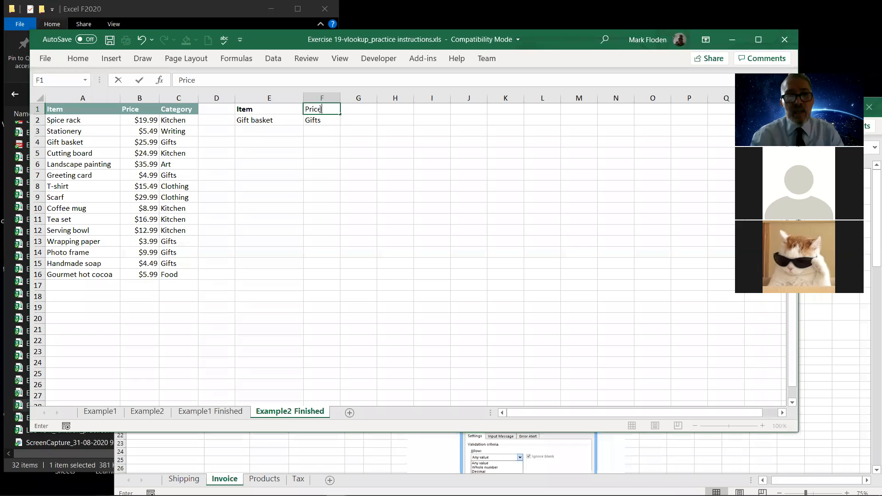
{"action": "key", "text": "Tab"}
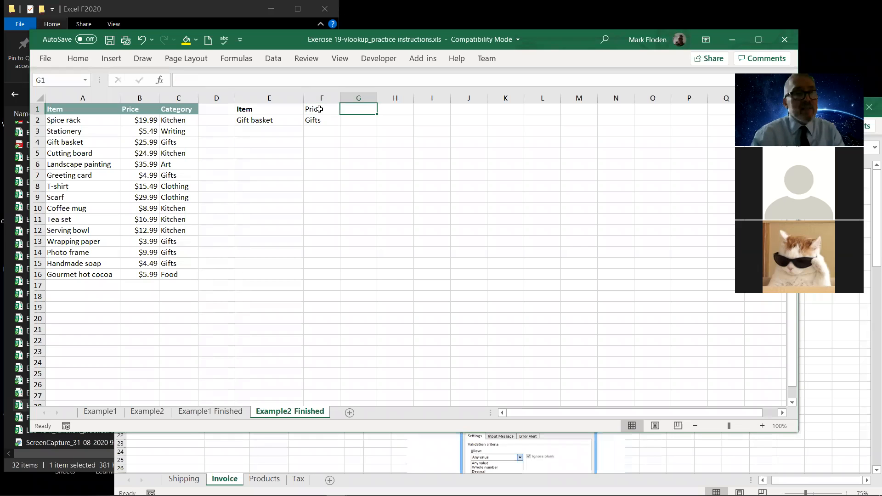
{"action": "type", "text": "Ca"}
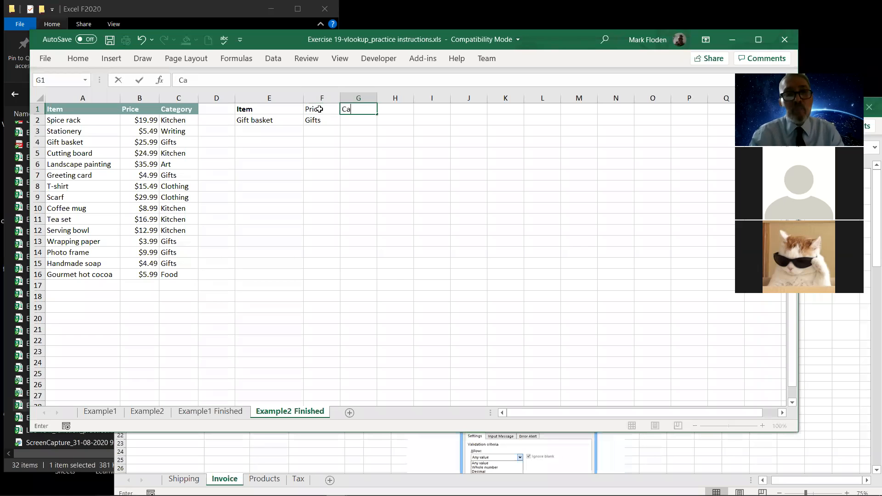
{"action": "type", "text": "tegory"}
{"action": "key", "text": "Return"}
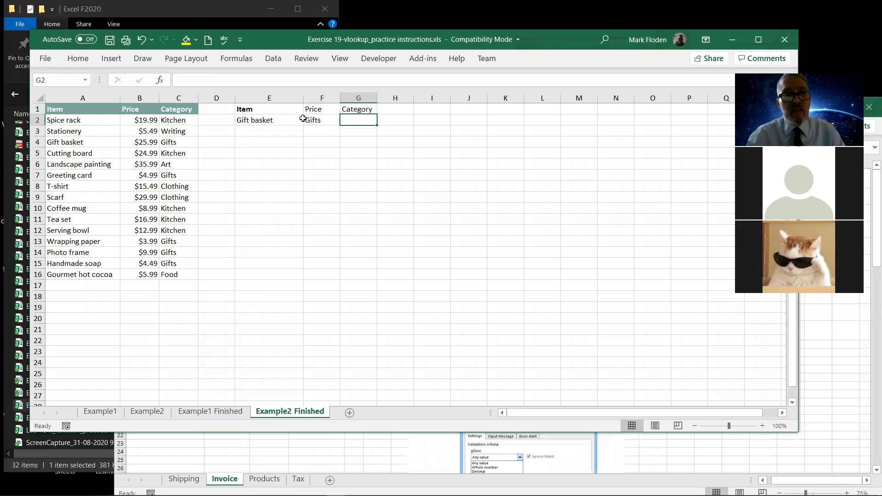
Inspect the lookup formula in cell F2 and change the item in cell E2 to "Stationery".
{"action": "left_click", "coordinate": [247, 121]}
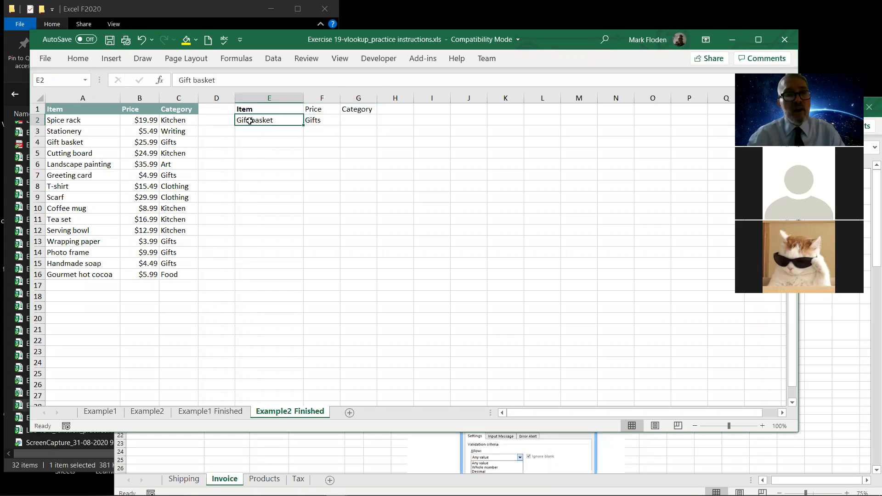
{"action": "left_click", "coordinate": [313, 120]}
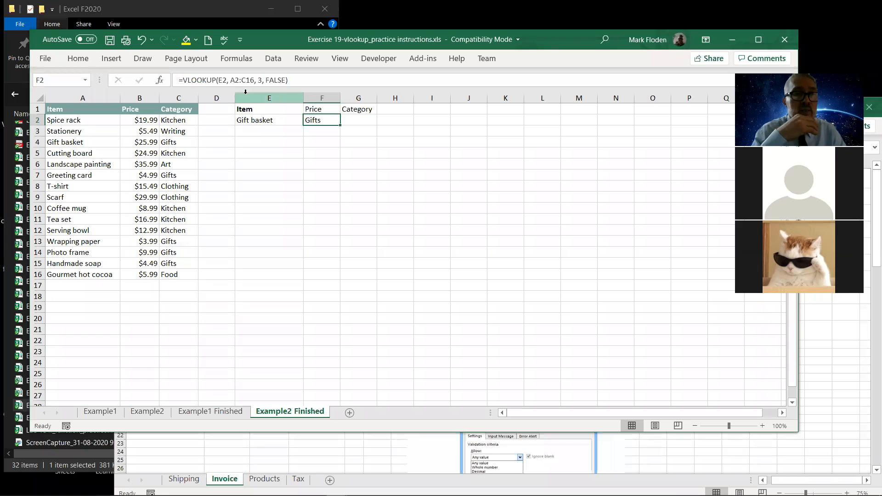
{"action": "left_click", "coordinate": [255, 124]}
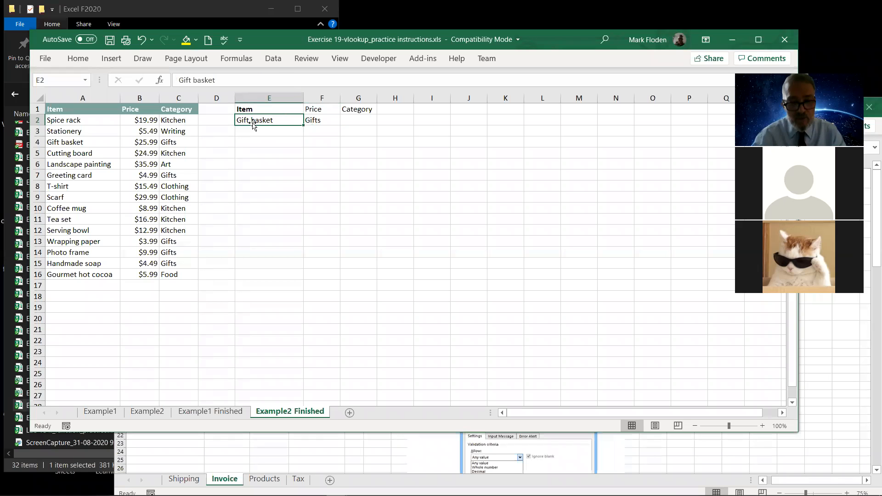
{"action": "type", "text": "Stationa"}
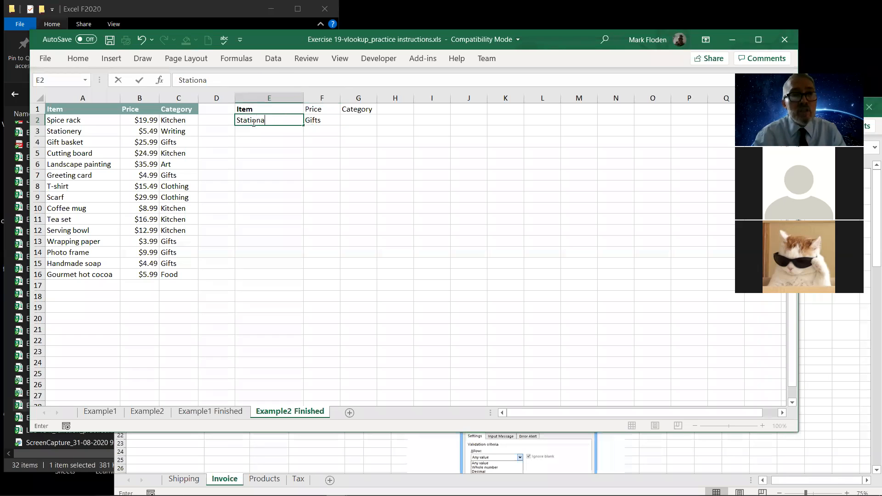
{"action": "key", "text": "BackSpace"}
{"action": "type", "text": "ery"}
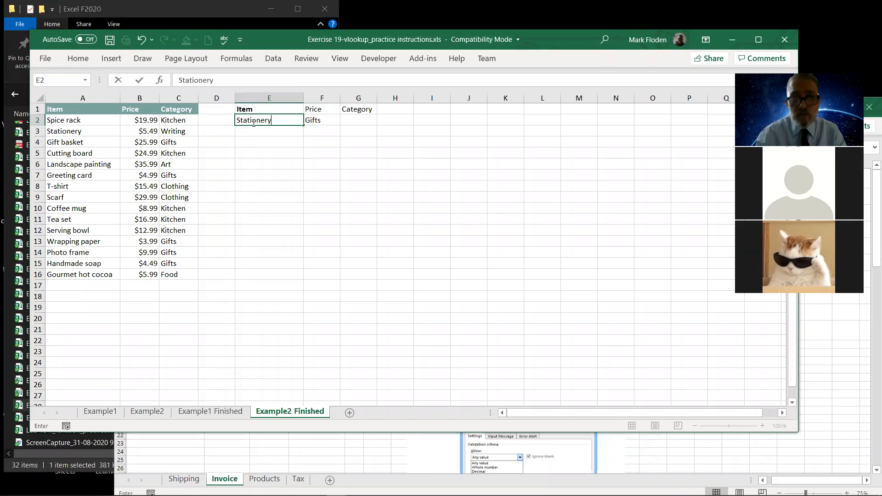
{"action": "key", "text": "Return"}
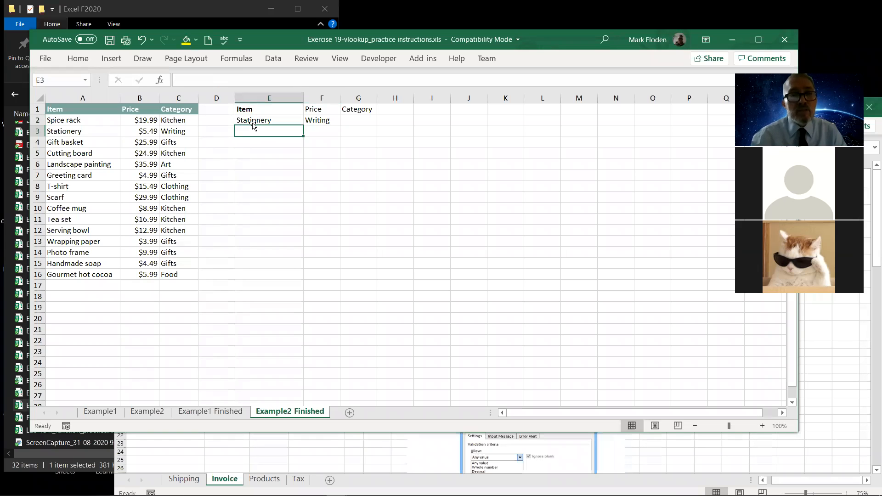
Enter =vlookup(E2,A2:C16,3,false) in cell G2 to look up the item's category with an exact match.
{"action": "left_click", "coordinate": [358, 121]}
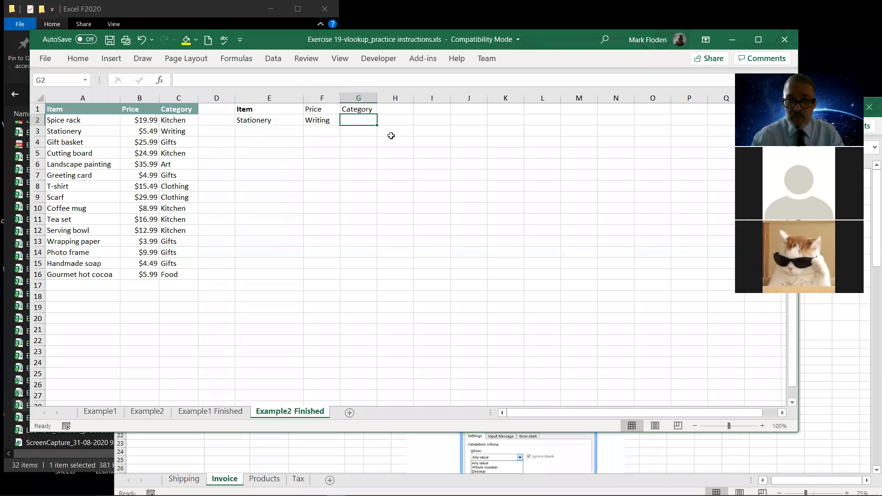
{"action": "type", "text": "="}
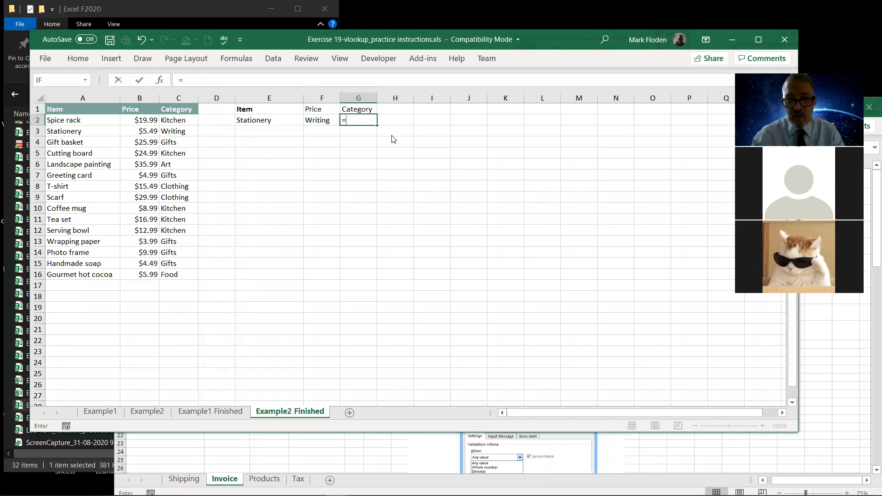
{"action": "type", "text": "vlookup"}
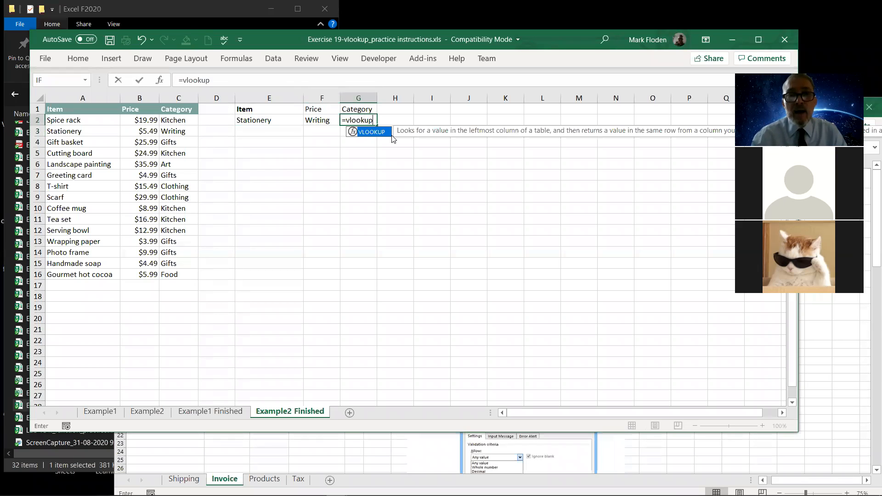
{"action": "type", "text": "("}
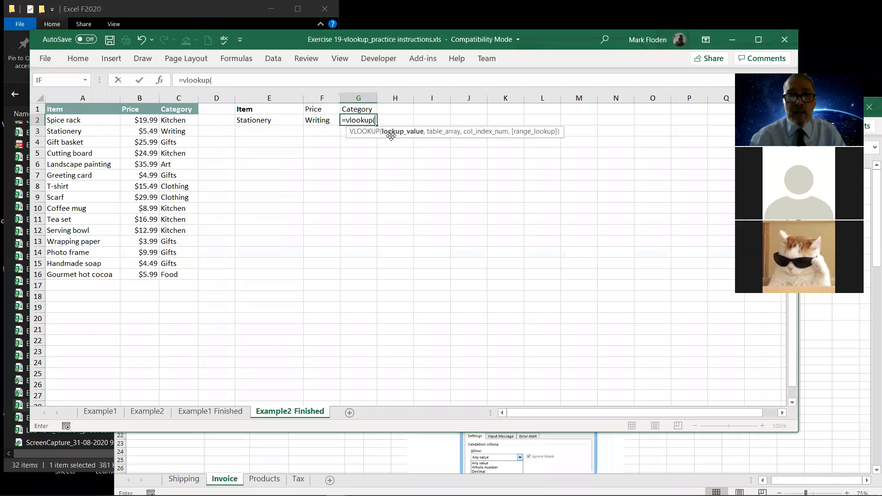
{"action": "left_click", "coordinate": [252, 119]}
{"action": "type", "text": ","}
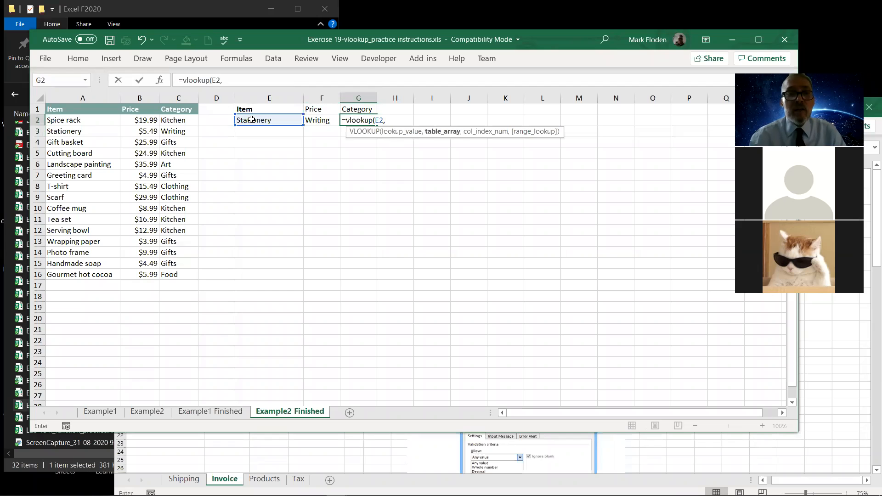
{"action": "left_click_drag", "start_coordinate": [58, 123], "coordinate": [175, 274]}
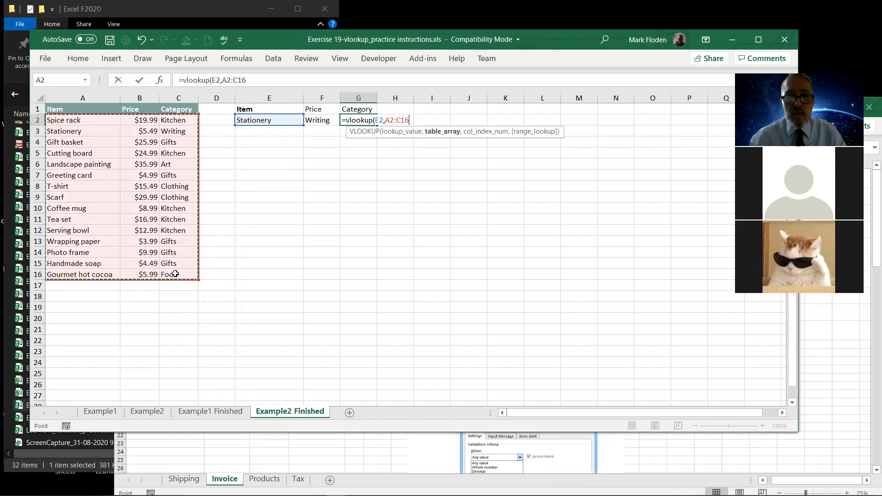
{"action": "type", "text": ","}
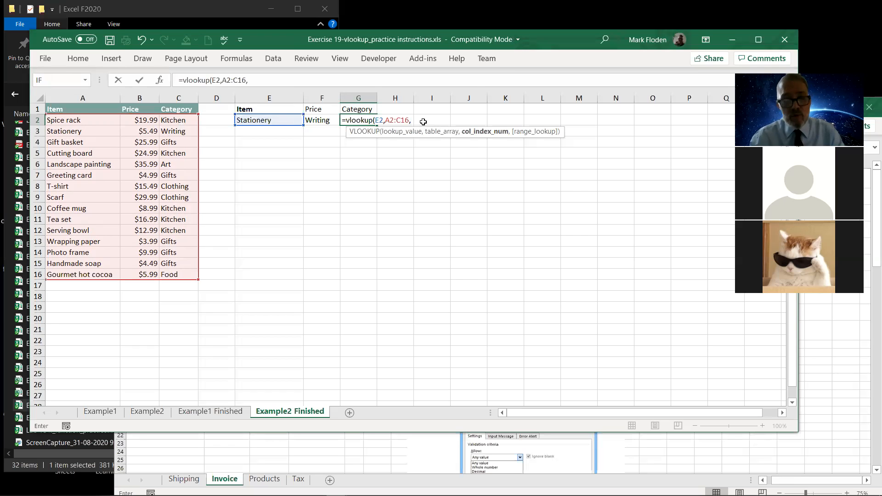
{"action": "type", "text": "3,false"}
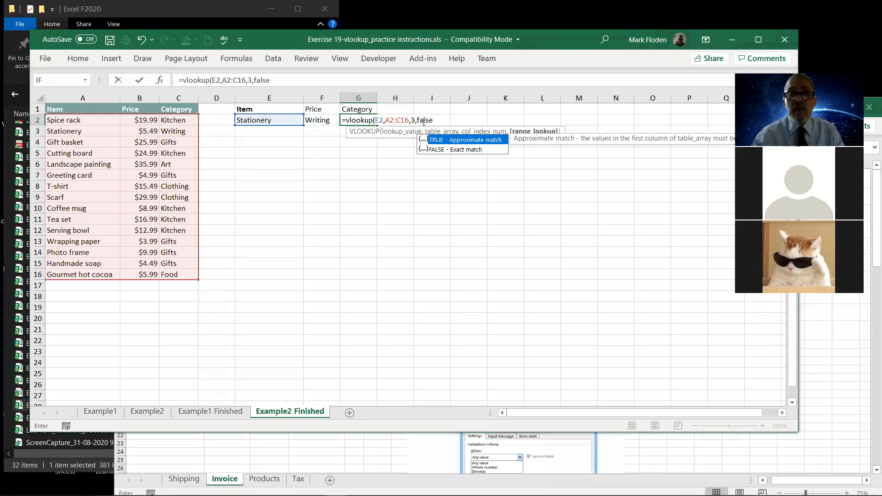
{"action": "type", "text": ")"}
{"action": "key", "text": "Return"}
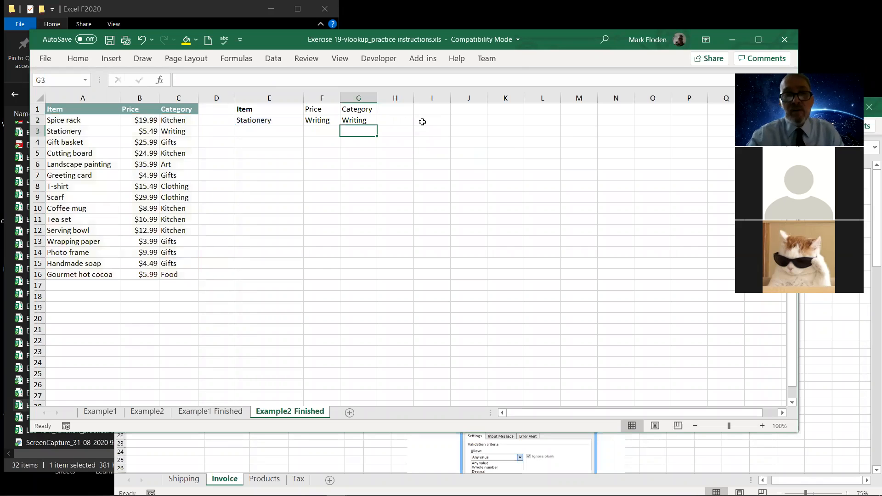
Change the column index in the VLOOKUP formula in cell F2 to 2 so it looks up the item's price.
{"action": "left_click", "coordinate": [359, 120]}
{"action": "left_click", "coordinate": [324, 121]}
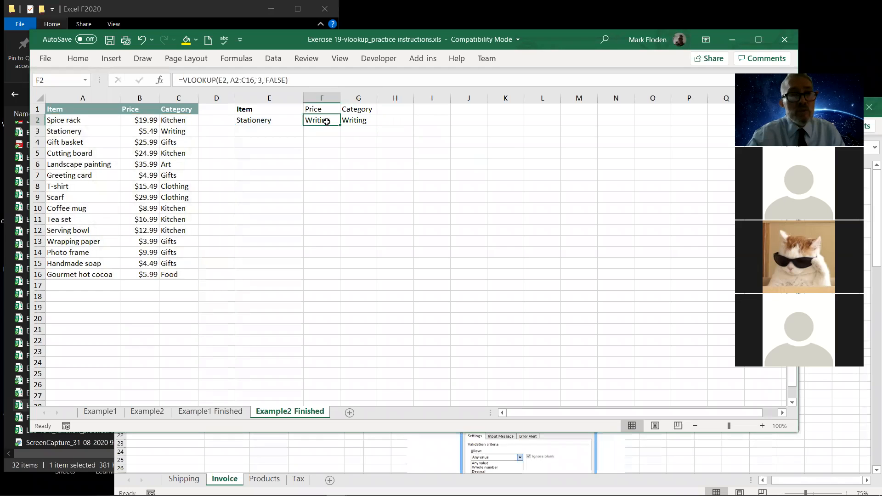
{"action": "left_click", "coordinate": [260, 78]}
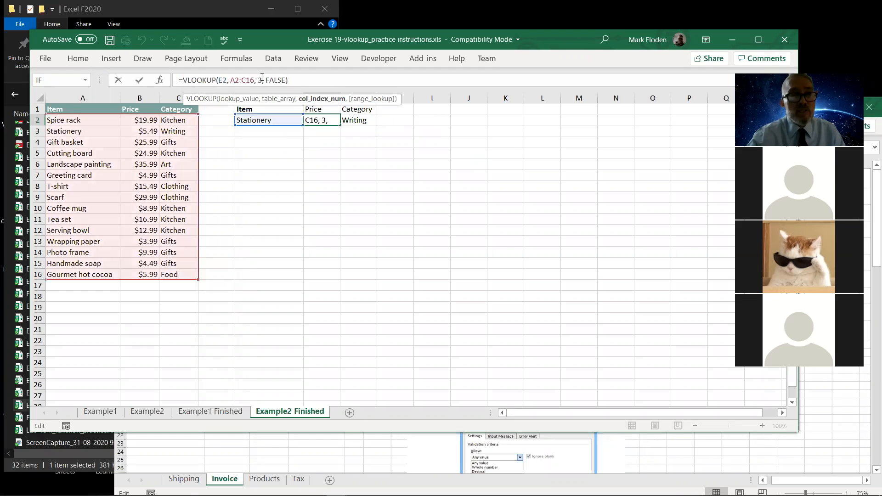
{"action": "key", "text": "Return"}
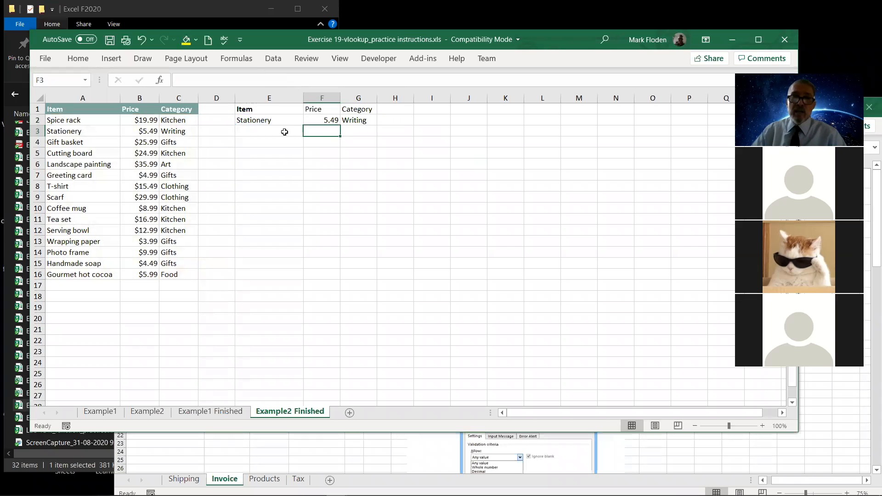
Test both lookups by changing the item in cell E2 to "T-shirt", and inspect the price formula in F2.
{"action": "left_click", "coordinate": [249, 122]}
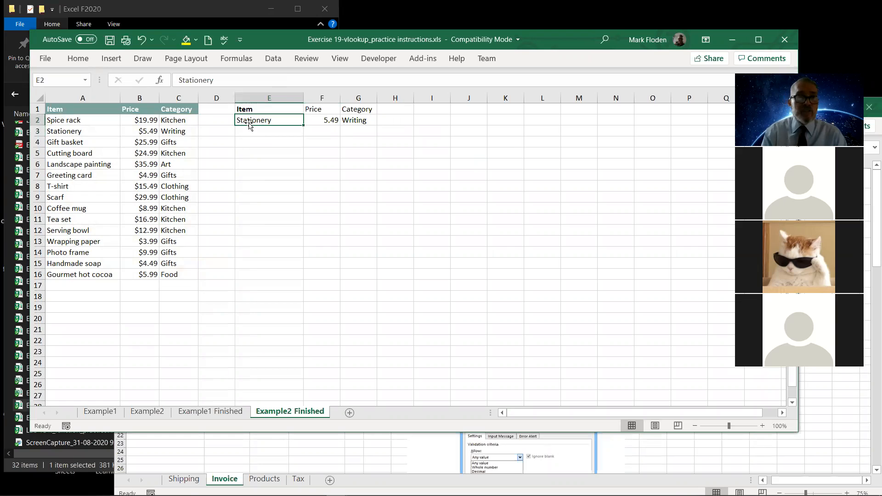
{"action": "type", "text": "T-shirt"}
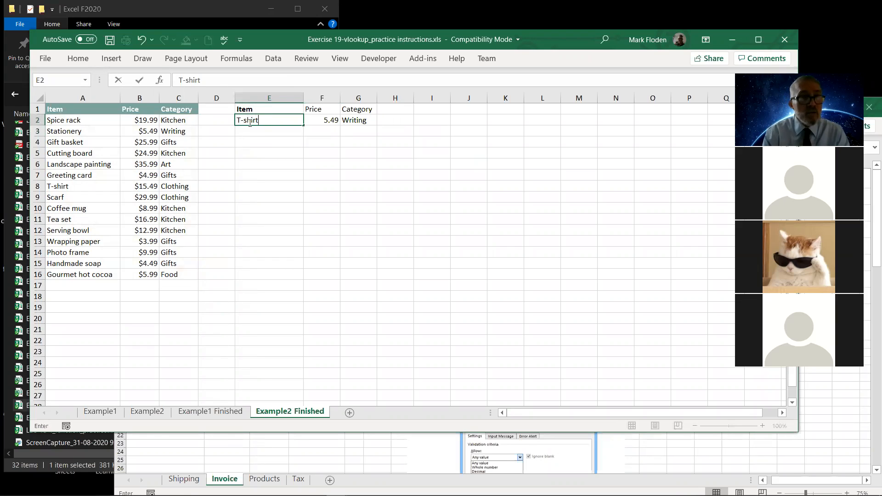
{"action": "key", "text": "Return"}
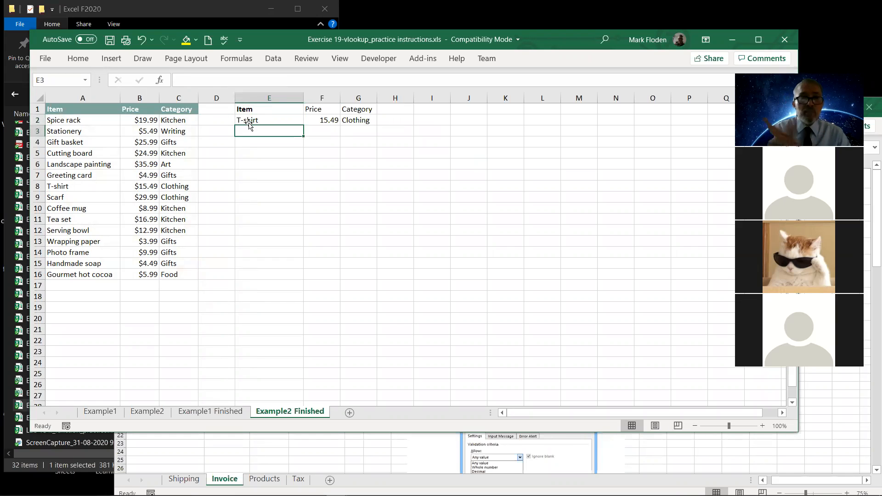
{"action": "left_click", "coordinate": [318, 119]}
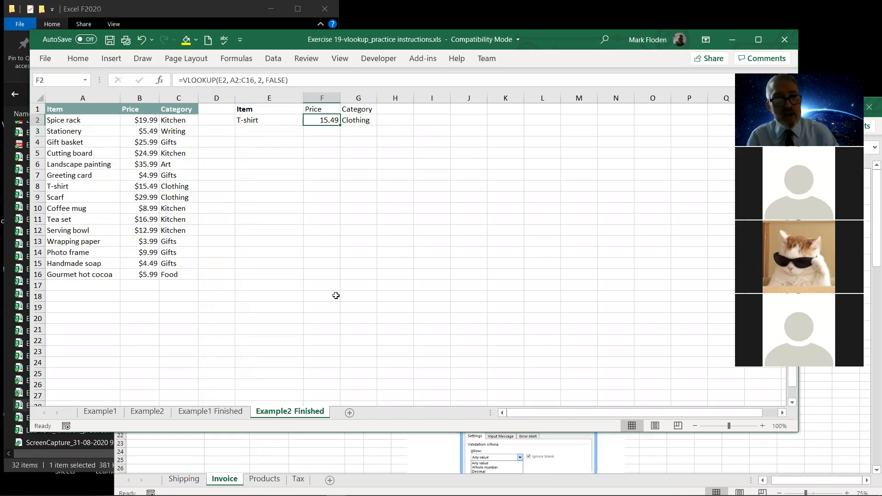
{"action": "left_click", "coordinate": [256, 120]}
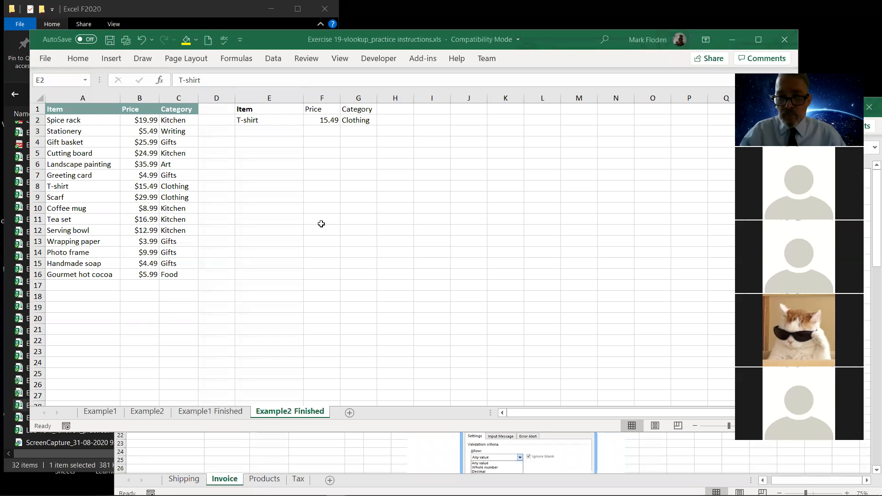
Minimise the VLOOKUP practice workbook and maximise the Exercise 20 invoice data validation workbook.
{"action": "left_click", "coordinate": [731, 40]}
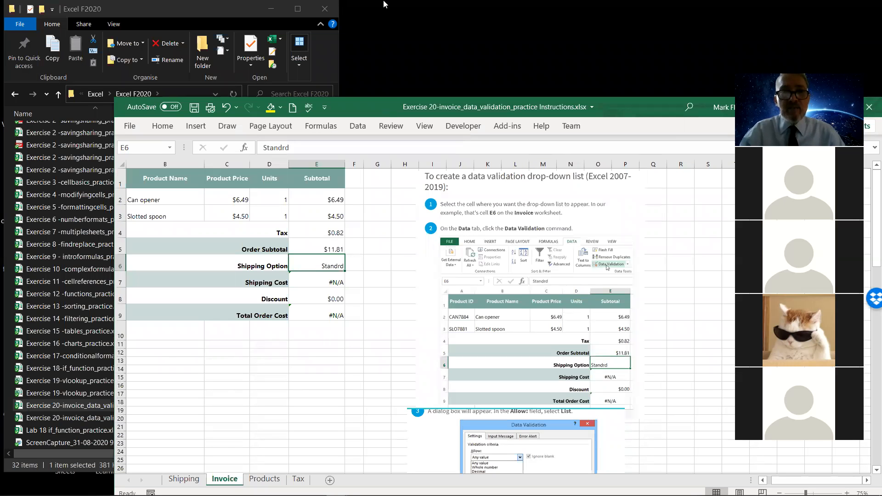
{"action": "left_click_drag", "start_coordinate": [383, 1], "coordinate": [381, 1]}
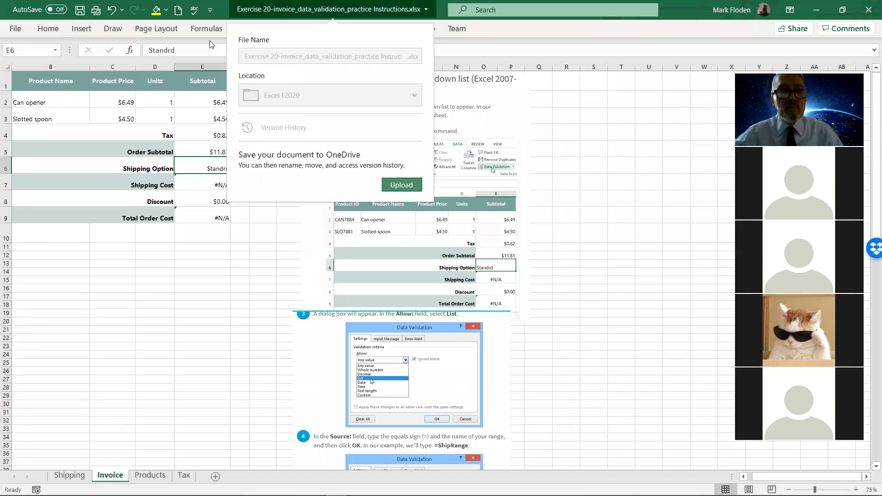
{"action": "left_click", "coordinate": [510, 31]}
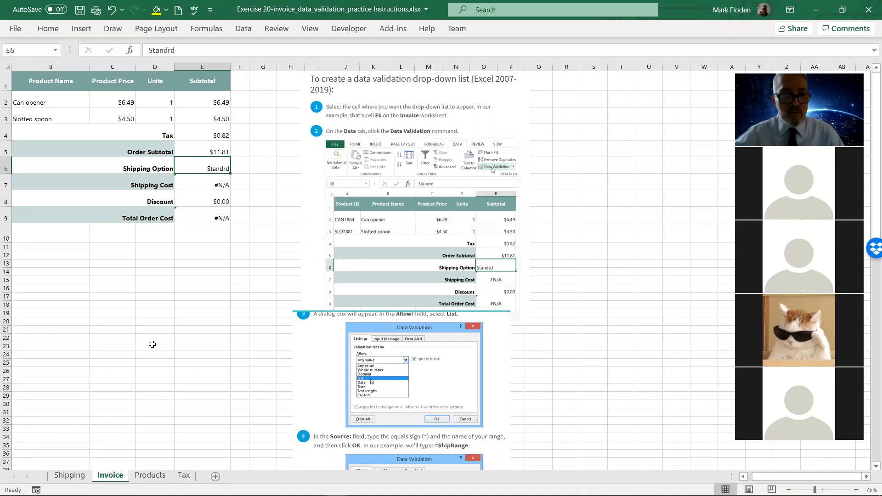
Open the Shipping sheet and set its magnification to 75%.
{"action": "left_click", "coordinate": [58, 479]}
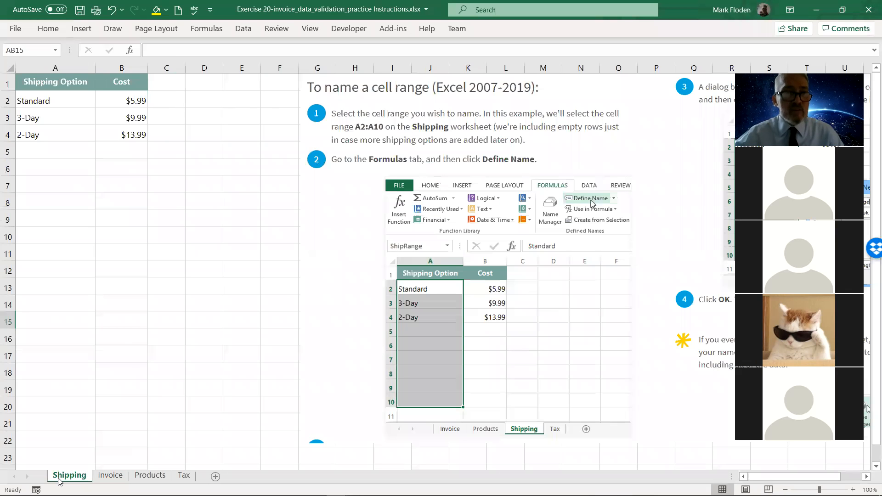
{"action": "left_click", "coordinate": [311, 30]}
{"action": "left_click", "coordinate": [382, 53]}
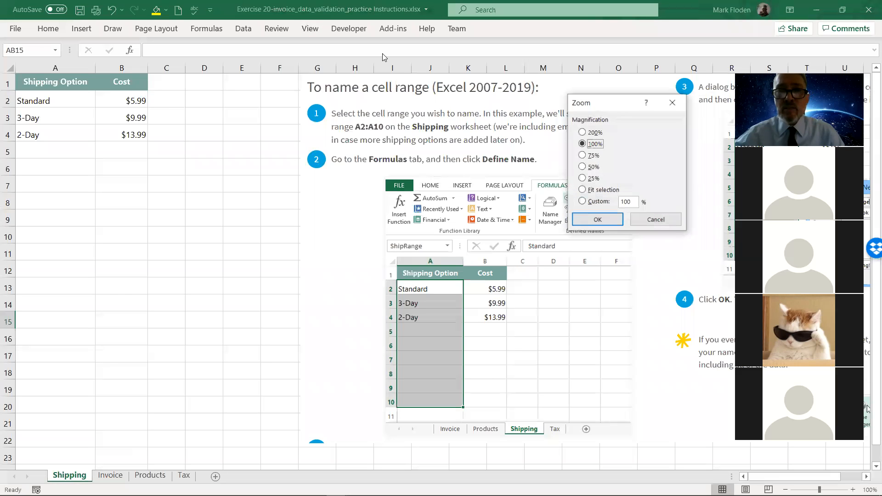
{"action": "left_click", "coordinate": [581, 155]}
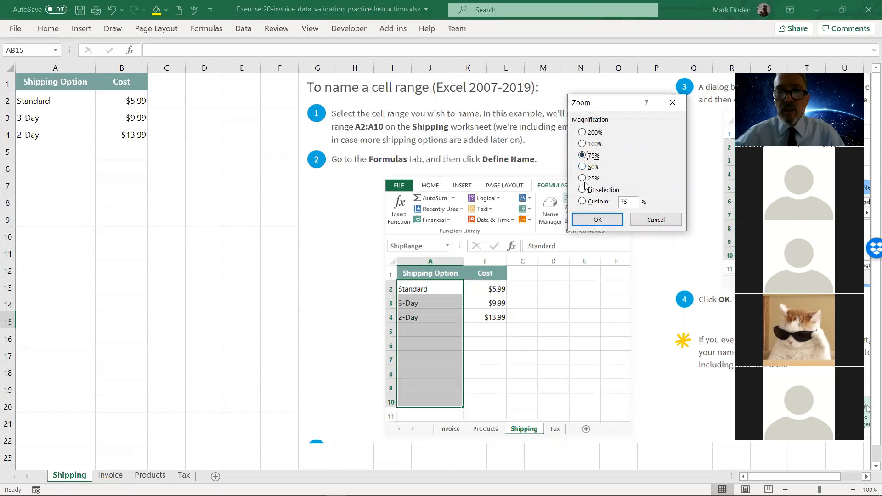
{"action": "left_click", "coordinate": [597, 220]}
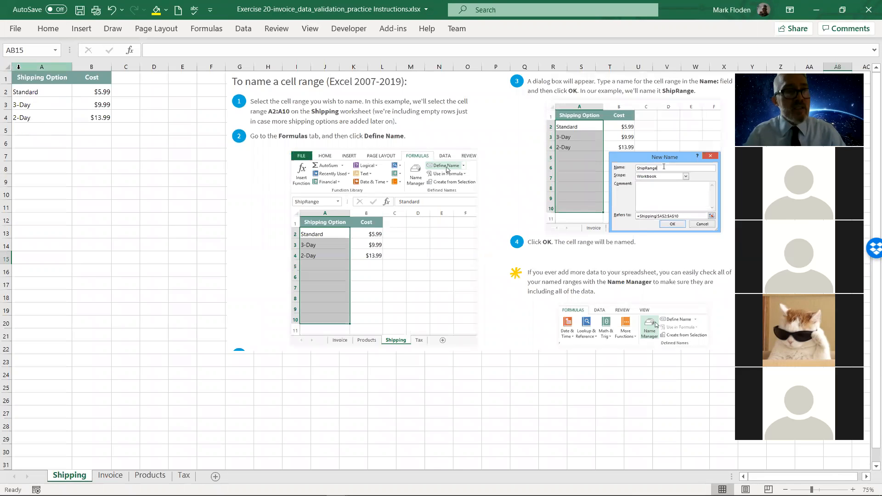
Define the name "ShipRange" for cells A2:A10 in the Shipping Option column of the Shipping sheet.
{"action": "left_click_drag", "start_coordinate": [27, 78], "coordinate": [86, 115]}
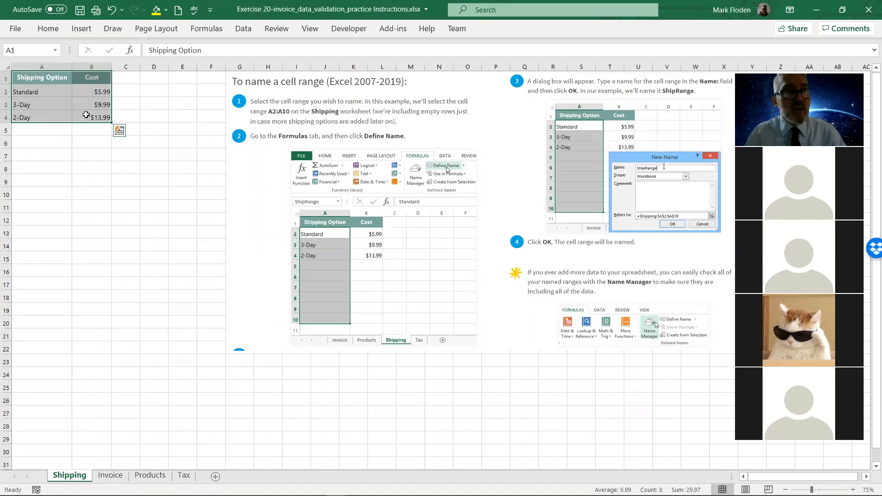
{"action": "double_click", "coordinate": [34, 97]}
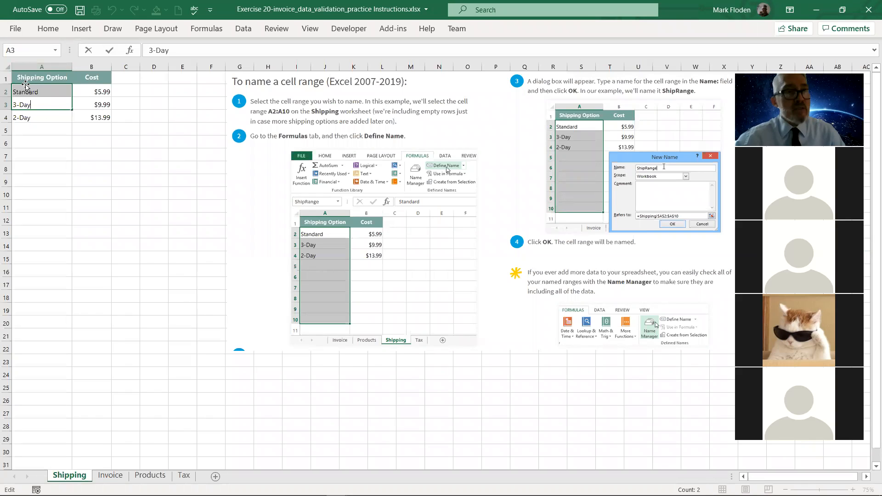
{"action": "left_click_drag", "start_coordinate": [22, 87], "coordinate": [29, 197]}
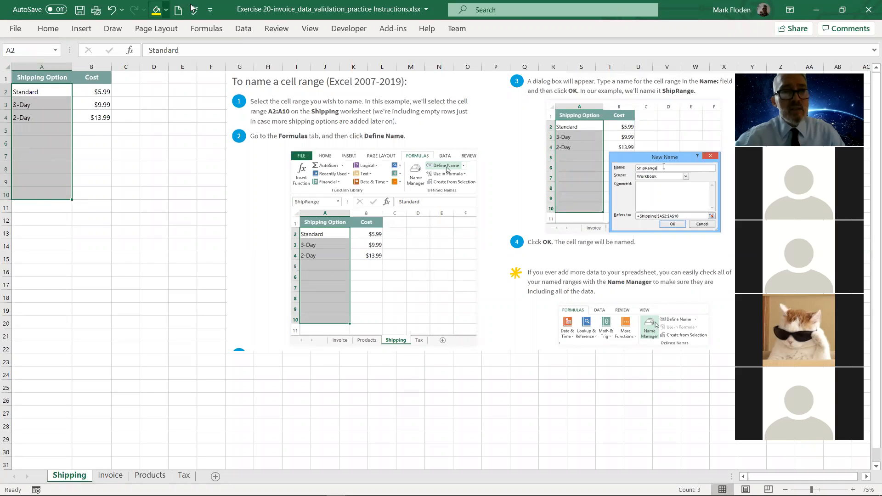
{"action": "left_click", "coordinate": [206, 30]}
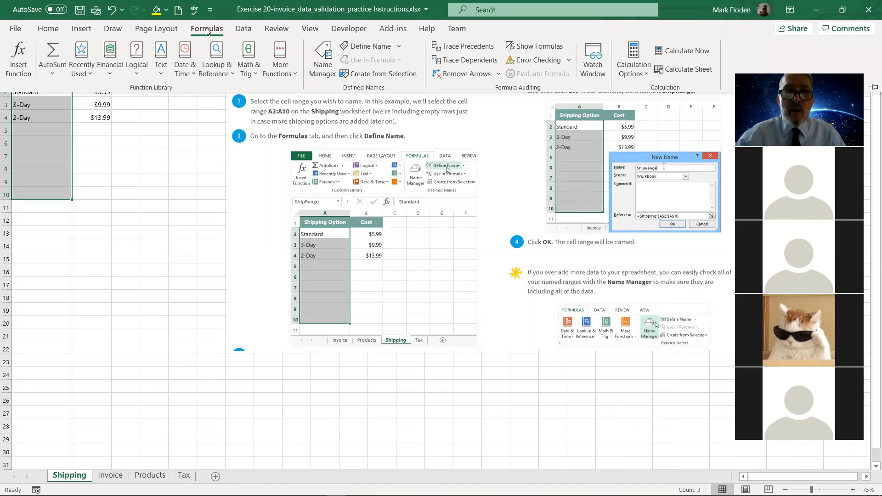
{"action": "left_click", "coordinate": [392, 48]}
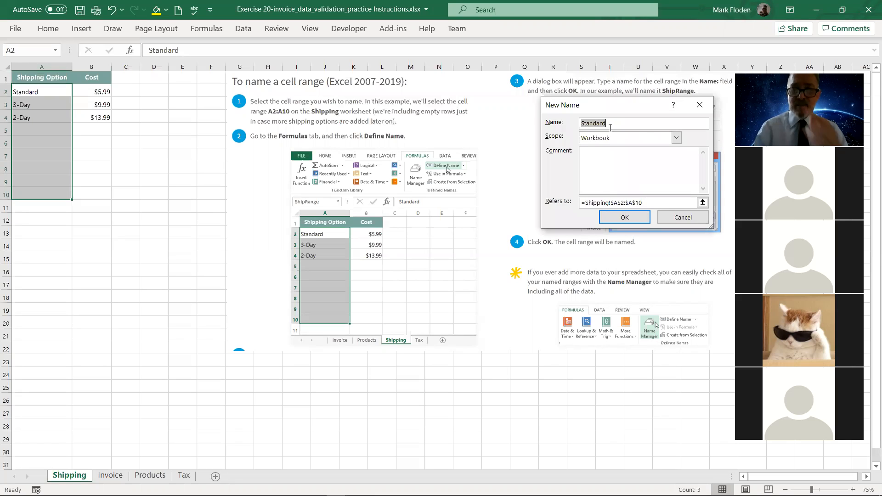
{"action": "type", "text": "Sh"}
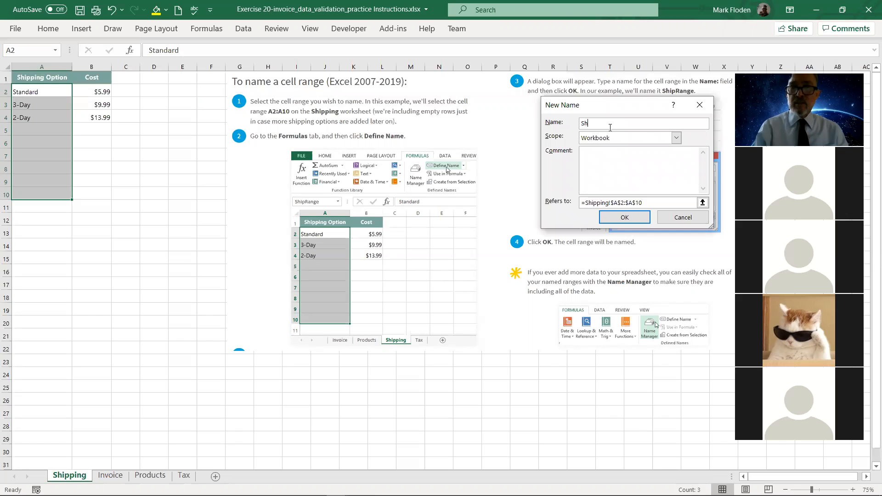
{"action": "type", "text": "i"}
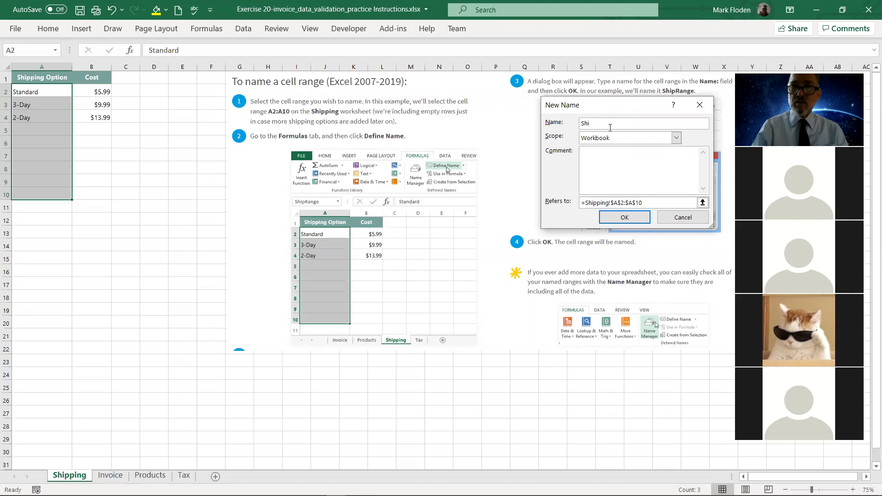
{"action": "type", "text": "pRange"}
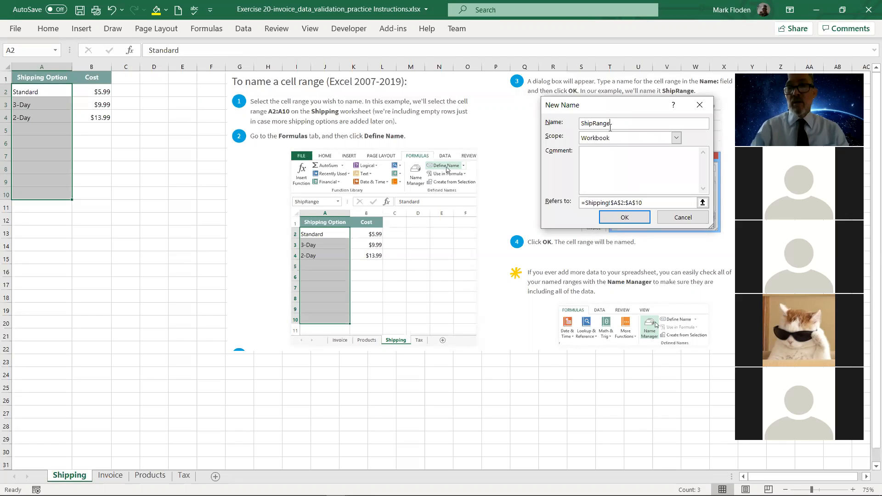
{"action": "left_click", "coordinate": [619, 220]}
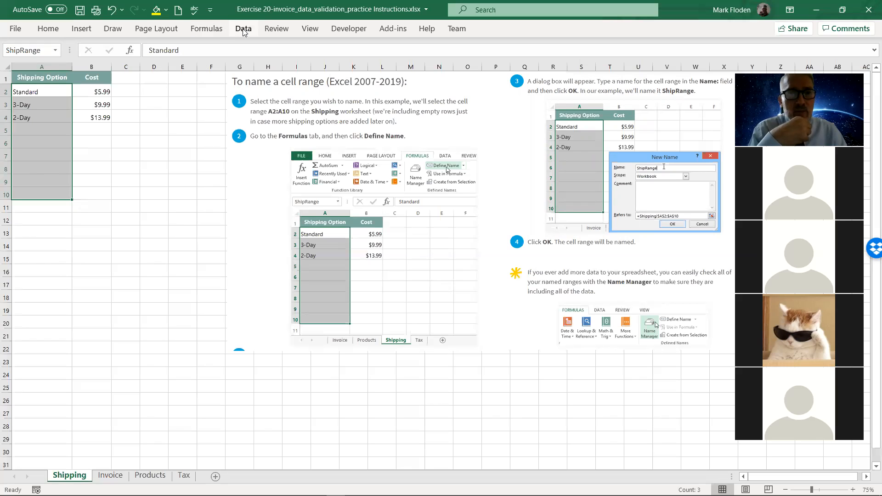
Check the ShipRange definition in the Name Manager, and compare the Invoice sheet with the Shipping sheet.
{"action": "left_click", "coordinate": [206, 29]}
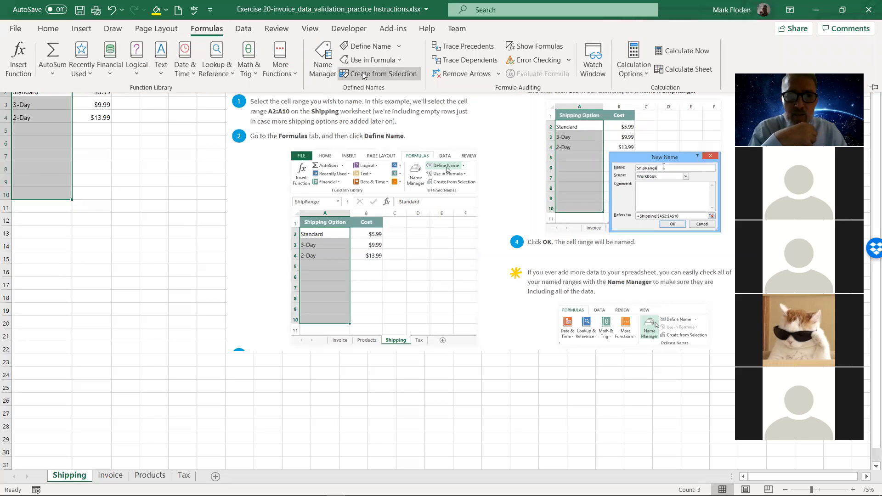
{"action": "left_click", "coordinate": [322, 69]}
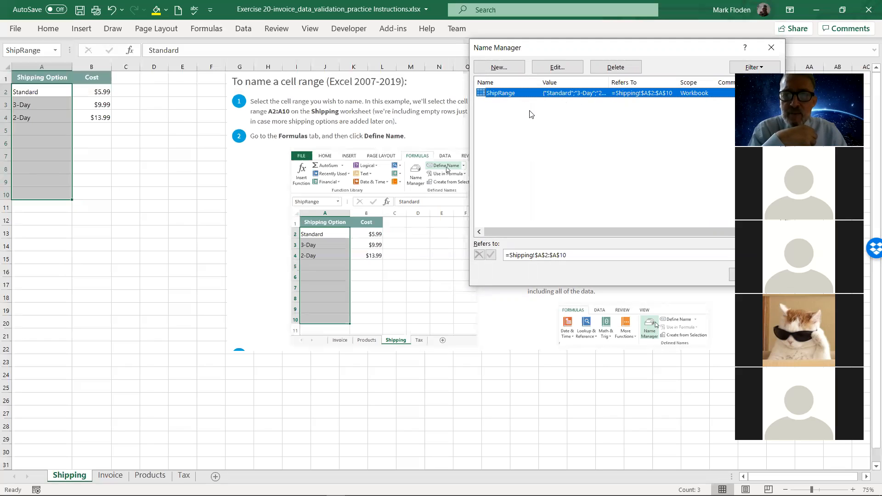
{"action": "left_click", "coordinate": [769, 54]}
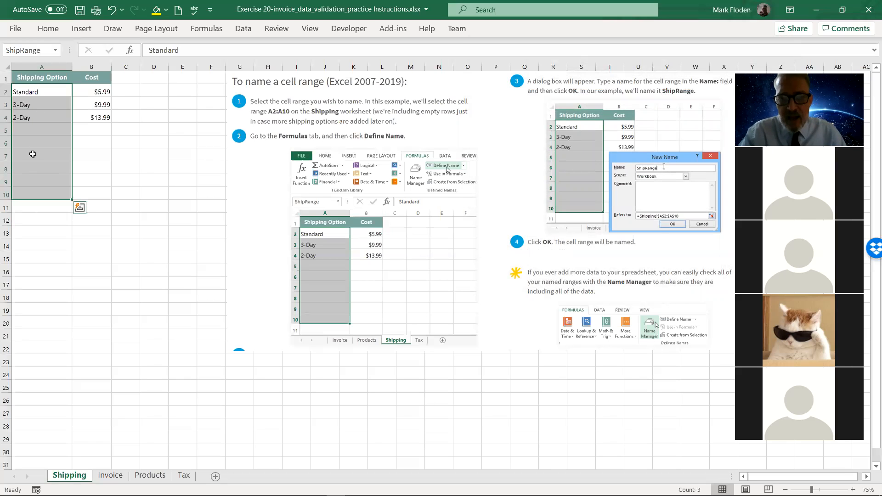
{"action": "left_click", "coordinate": [110, 475]}
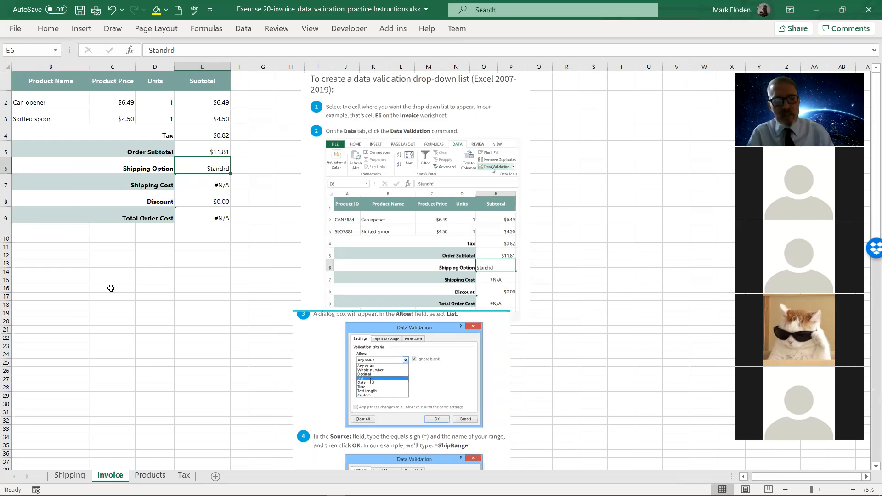
{"action": "left_click", "coordinate": [69, 474]}
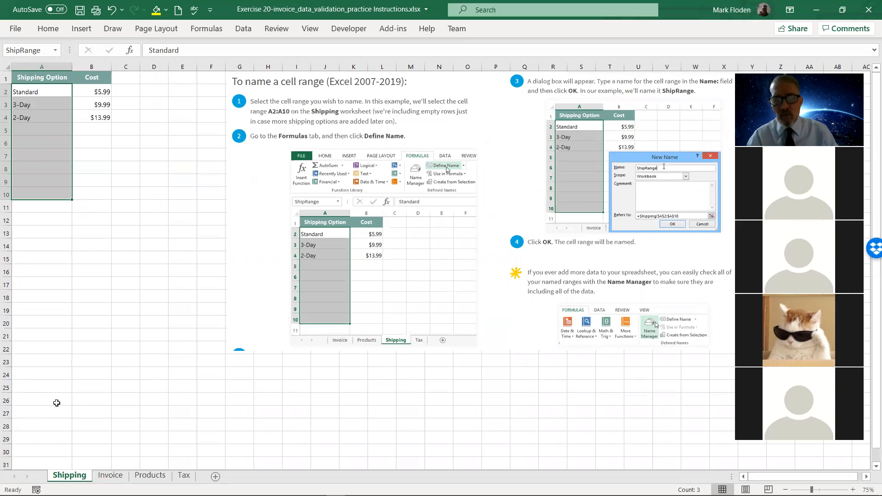
Add List data validation with the source ShipRange to cell E6 on the Invoice sheet, and check its drop-down list.
{"action": "left_click", "coordinate": [110, 475]}
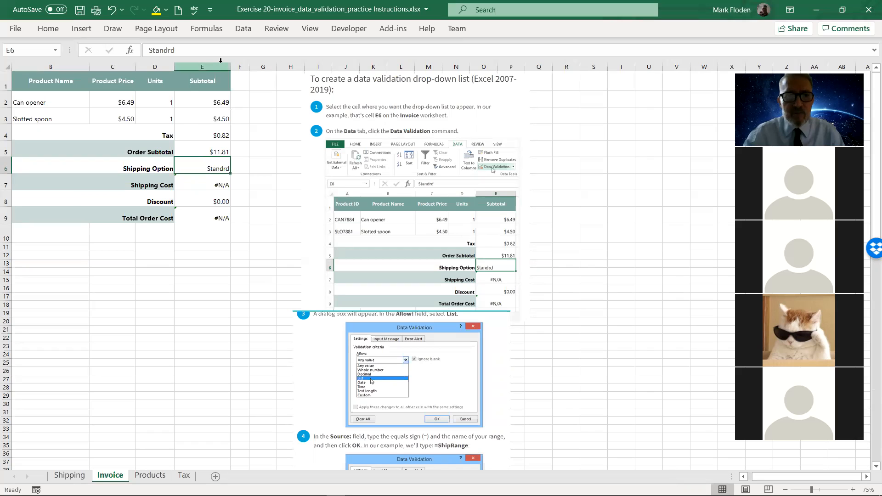
{"action": "left_click", "coordinate": [240, 29]}
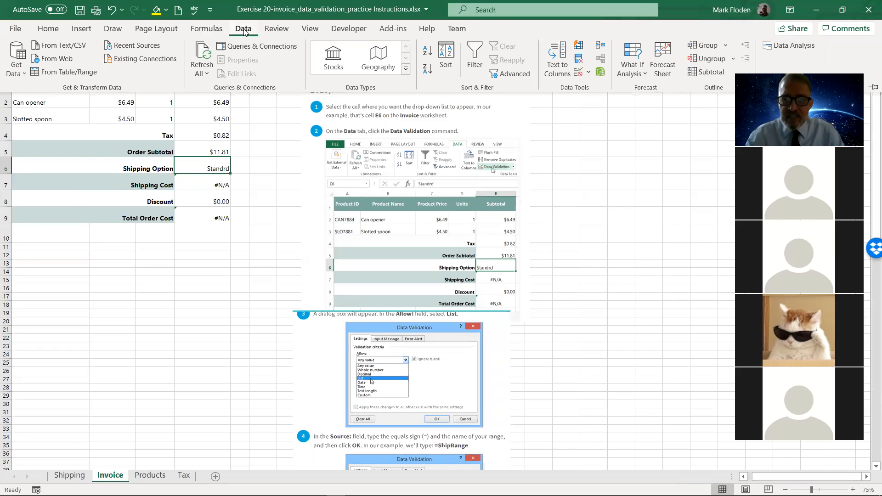
{"action": "left_click", "coordinate": [580, 73]}
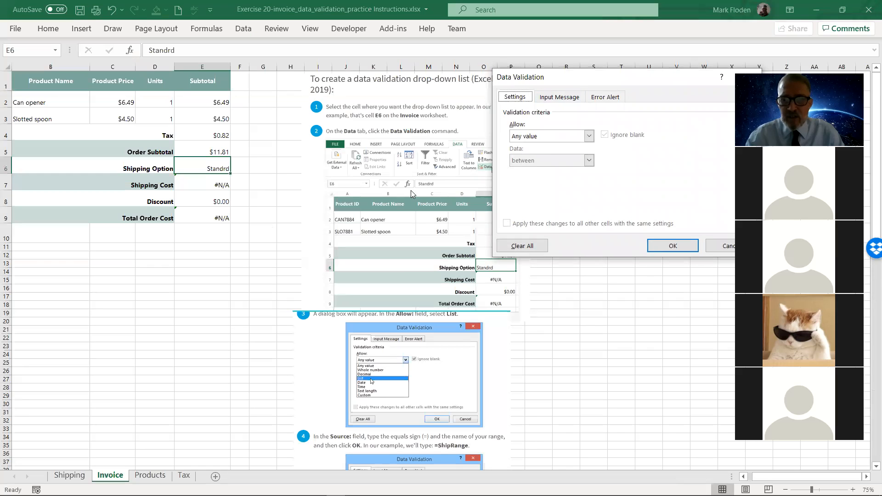
{"action": "left_click", "coordinate": [587, 136]}
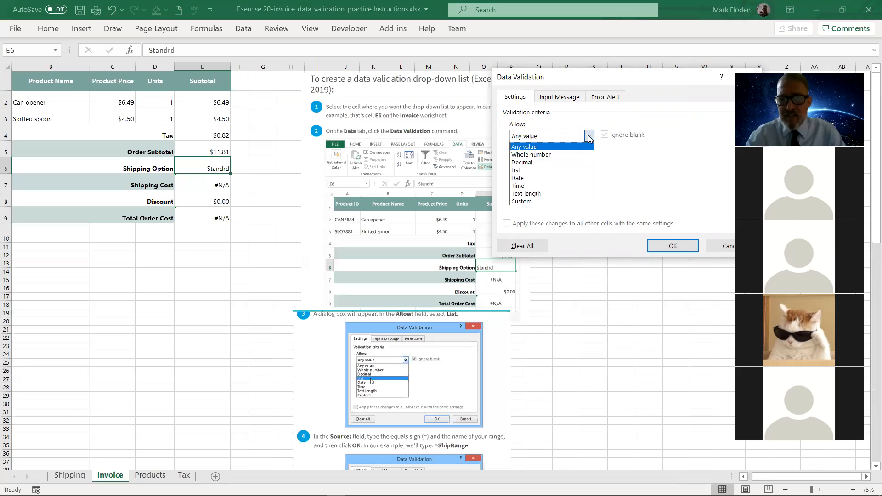
{"action": "left_click", "coordinate": [517, 171]}
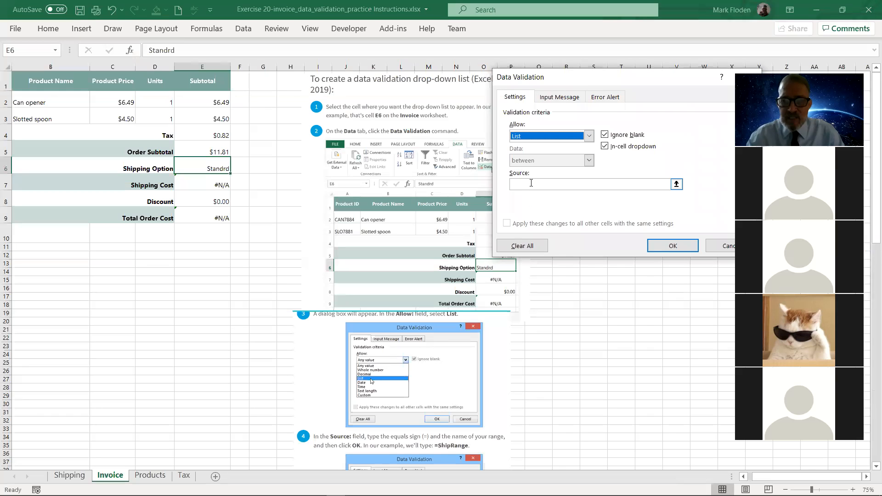
{"action": "left_click", "coordinate": [531, 183]}
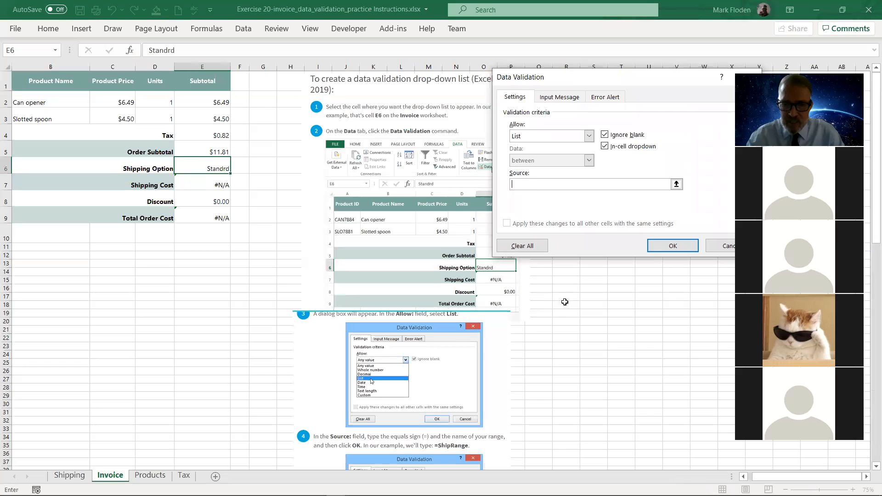
{"action": "type", "text": "ShipRange"}
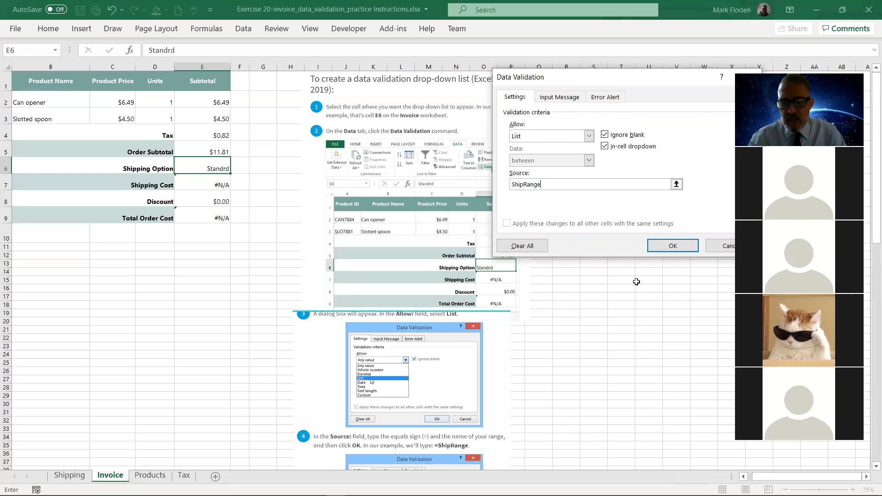
{"action": "left_click", "coordinate": [665, 250]}
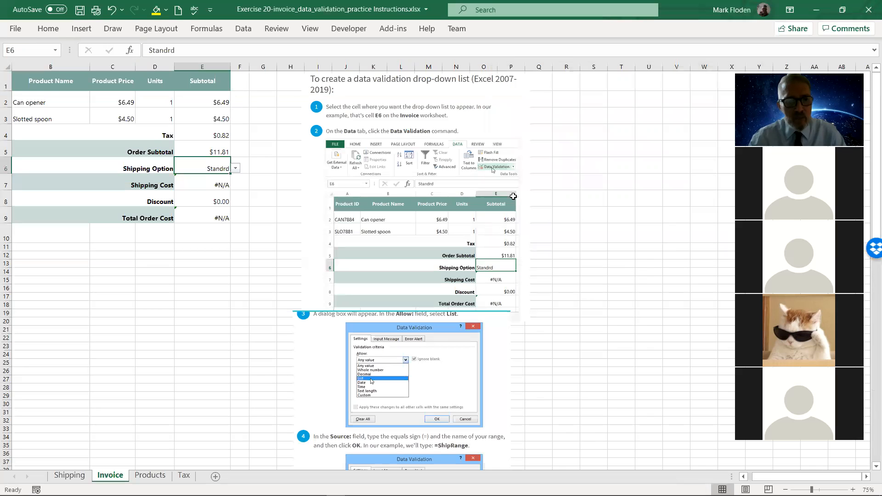
{"action": "left_click", "coordinate": [236, 169]}
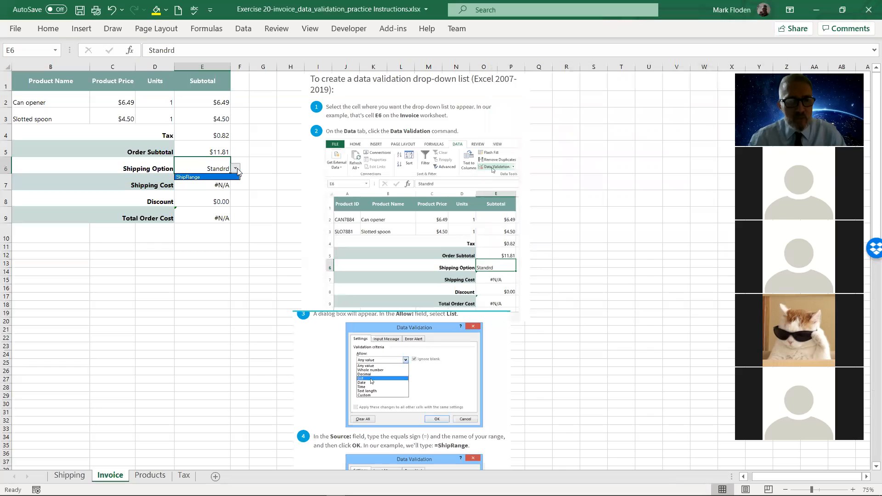
{"action": "left_click", "coordinate": [544, 279]}
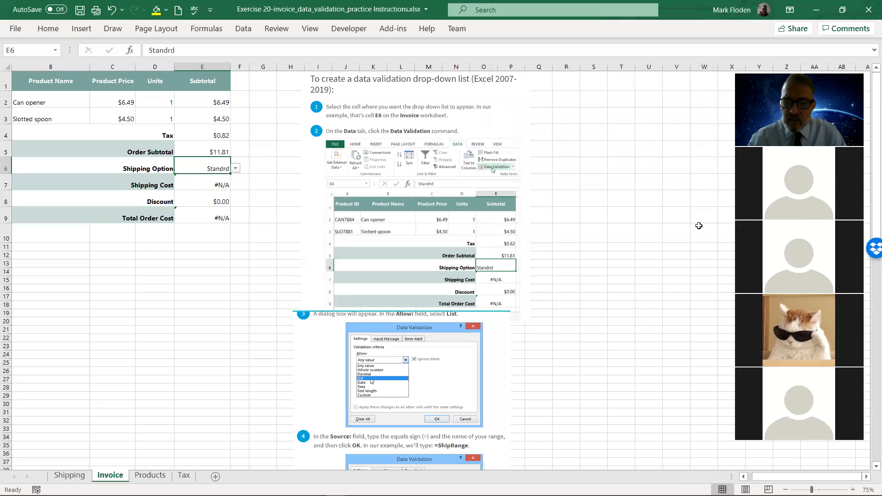
Read the instructions on the Invoice sheet for entering the validation source and using the drop-down list.
{"action": "left_click", "coordinate": [648, 327]}
{"action": "key", "text": "Down"}
{"action": "key", "text": "Down"}
{"action": "key", "text": "Down"}
{"action": "key", "text": "Down"}
{"action": "key", "text": "Down"}
{"action": "key", "text": "Down"}
{"action": "key", "text": "Down"}
{"action": "key", "text": "Down"}
{"action": "key", "text": "Down"}
{"action": "key", "text": "Down"}
{"action": "key", "text": "Down"}
{"action": "key", "text": "Down"}
{"action": "key", "text": "Down"}
{"action": "key", "text": "Down"}
{"action": "key", "text": "Down"}
{"action": "key", "text": "Down"}
{"action": "key", "text": "Down"}
{"action": "key", "text": "Down"}
{"action": "key", "text": "Down"}
{"action": "key", "text": "Down"}
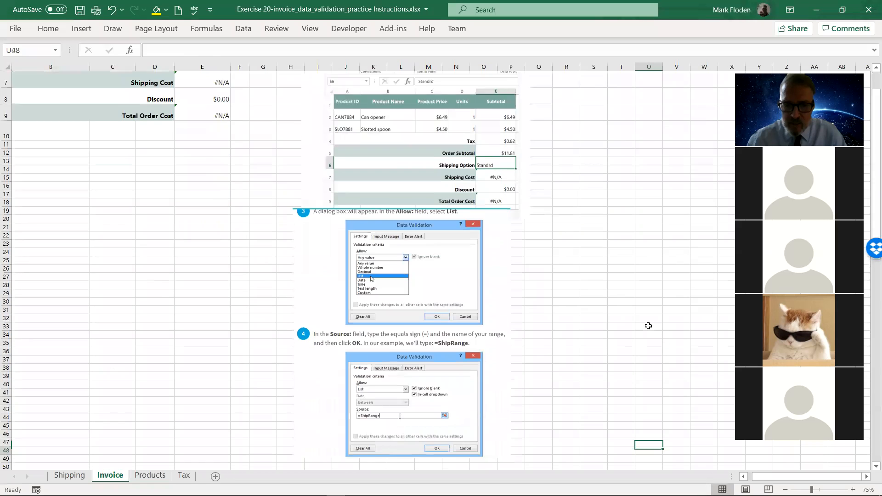
{"action": "key", "text": "Down"}
{"action": "key", "text": "Down"}
{"action": "key", "text": "Down"}
{"action": "key", "text": "Down"}
{"action": "key", "text": "Down"}
{"action": "key", "text": "Down"}
{"action": "key", "text": "Down"}
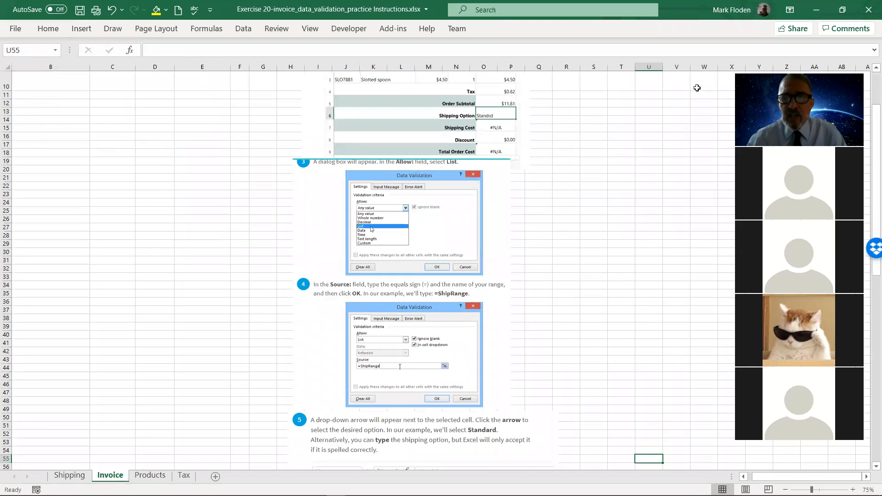
{"action": "key", "text": "Up"}
{"action": "key", "text": "Up"}
{"action": "key", "text": "Up"}
{"action": "key", "text": "Up"}
{"action": "key", "text": "Up"}
{"action": "key", "text": "Up"}
{"action": "key", "text": "Up"}
{"action": "key", "text": "Up"}
{"action": "key", "text": "Up"}
{"action": "key", "text": "Up"}
{"action": "key", "text": "Up"}
{"action": "key", "text": "Up"}
{"action": "key", "text": "Up"}
{"action": "key", "text": "Up"}
{"action": "key", "text": "Up"}
{"action": "key", "text": "Up"}
{"action": "key", "text": "Up"}
{"action": "key", "text": "Up"}
{"action": "key", "text": "Up"}
{"action": "key", "text": "Up"}
{"action": "key", "text": "Up"}
{"action": "key", "text": "Up"}
{"action": "key", "text": "Up"}
{"action": "key", "text": "Up"}
{"action": "key", "text": "Up"}
{"action": "key", "text": "Up"}
{"action": "key", "text": "Up"}
{"action": "key", "text": "Up"}
{"action": "key", "text": "Up"}
{"action": "key", "text": "Up"}
{"action": "key", "text": "Up"}
{"action": "key", "text": "Up"}
{"action": "key", "text": "Up"}
{"action": "key", "text": "Up"}
{"action": "key", "text": "Up"}
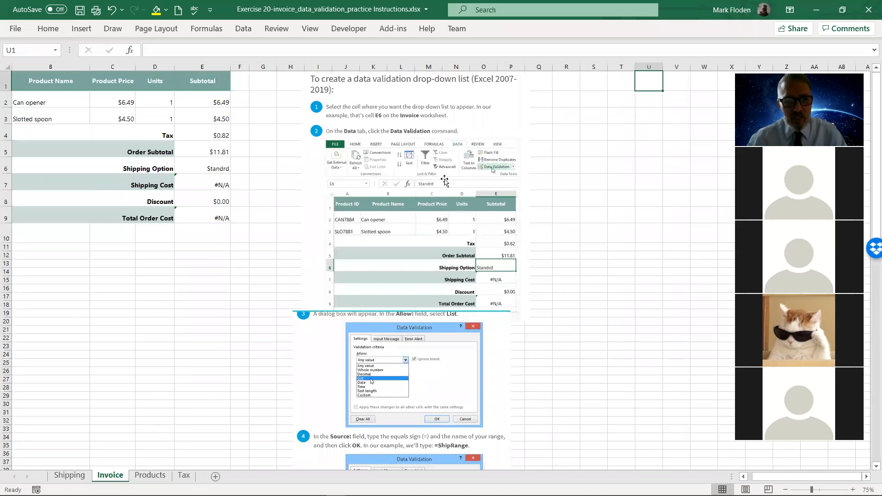
Correct the validation source of cell E6 to =ShipRange and choose 3-Day from its drop-down list.
{"action": "left_click", "coordinate": [206, 164]}
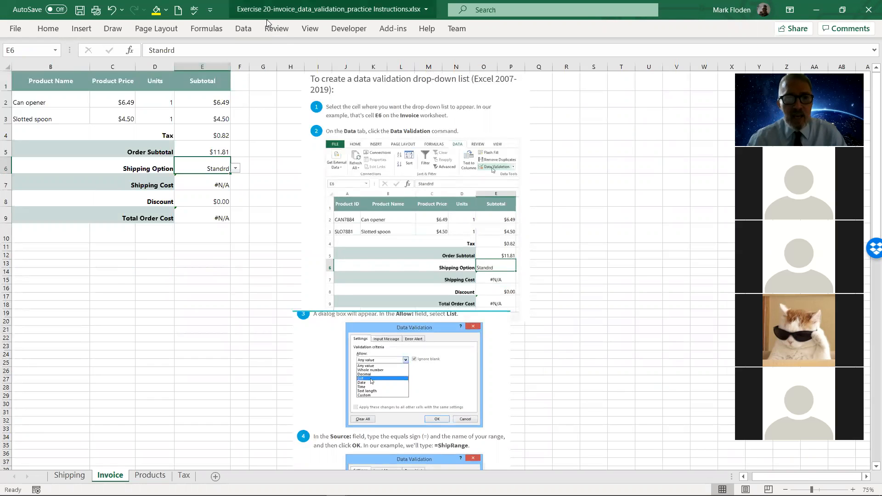
{"action": "left_click", "coordinate": [242, 29]}
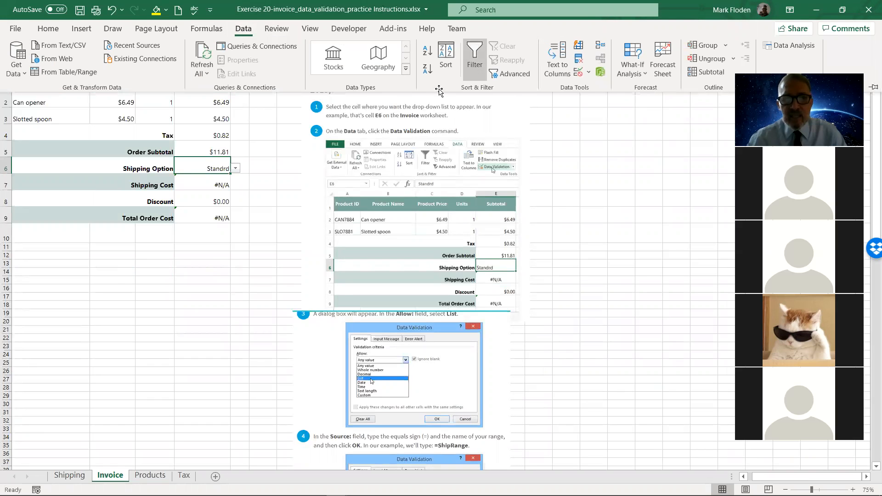
{"action": "left_click", "coordinate": [575, 70]}
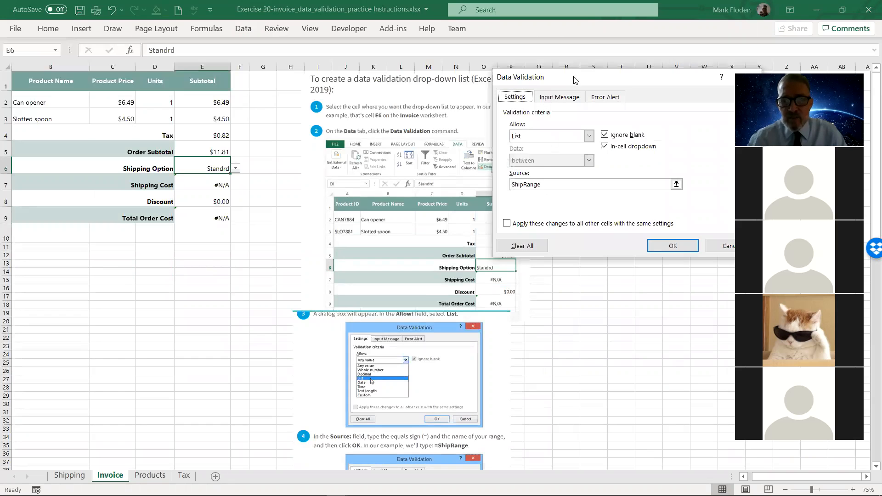
{"action": "left_click", "coordinate": [513, 184]}
{"action": "type", "text": "="}
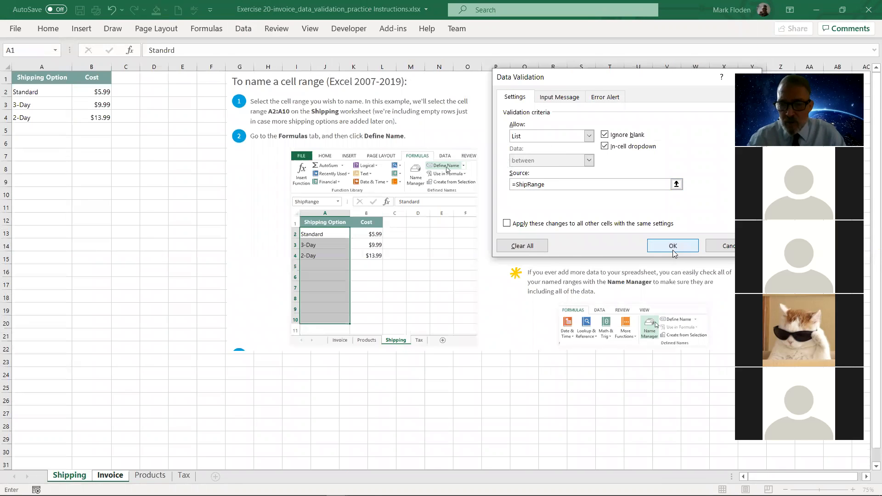
{"action": "left_click", "coordinate": [673, 247]}
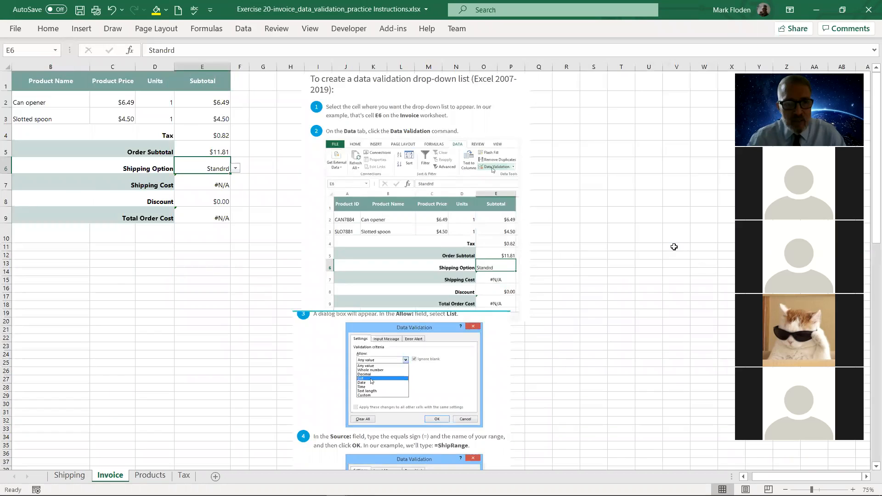
{"action": "left_click", "coordinate": [235, 169]}
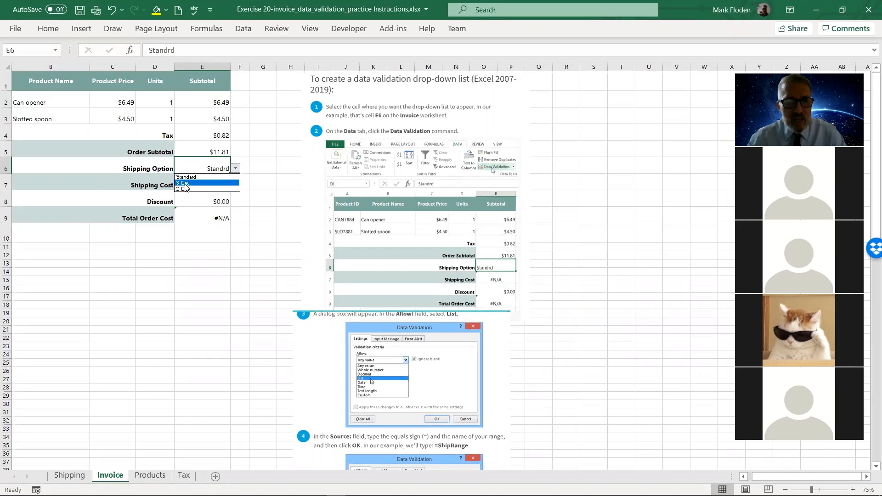
{"action": "left_click", "coordinate": [186, 183]}
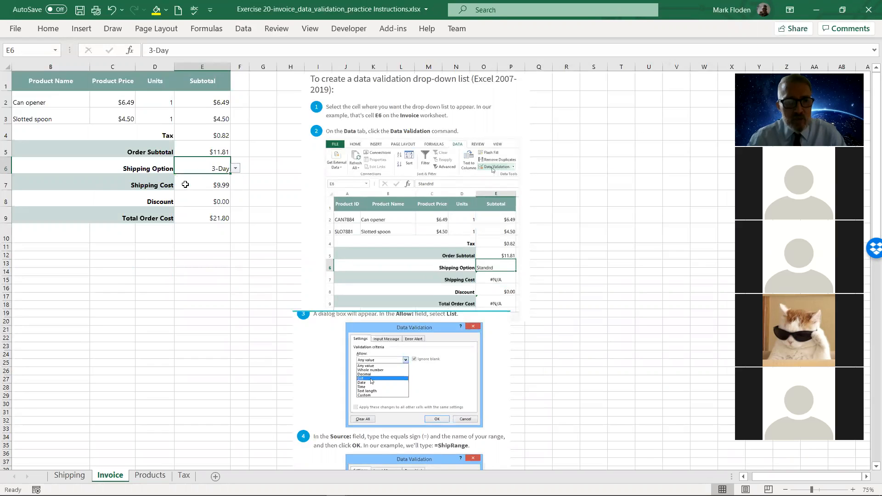
Examine the Shipping Cost formula in Invoice cell E7 and compare the invoice with the options and costs on the Shipping sheet.
{"action": "left_click", "coordinate": [208, 182]}
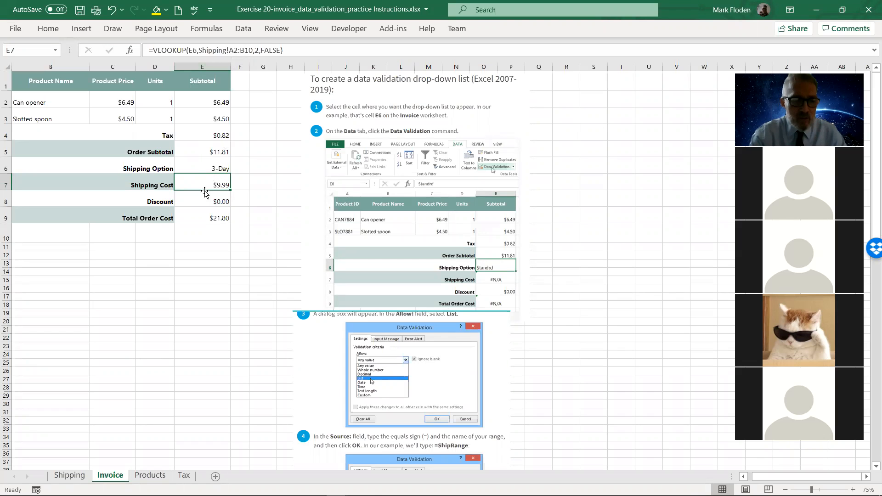
{"action": "left_click", "coordinate": [68, 476]}
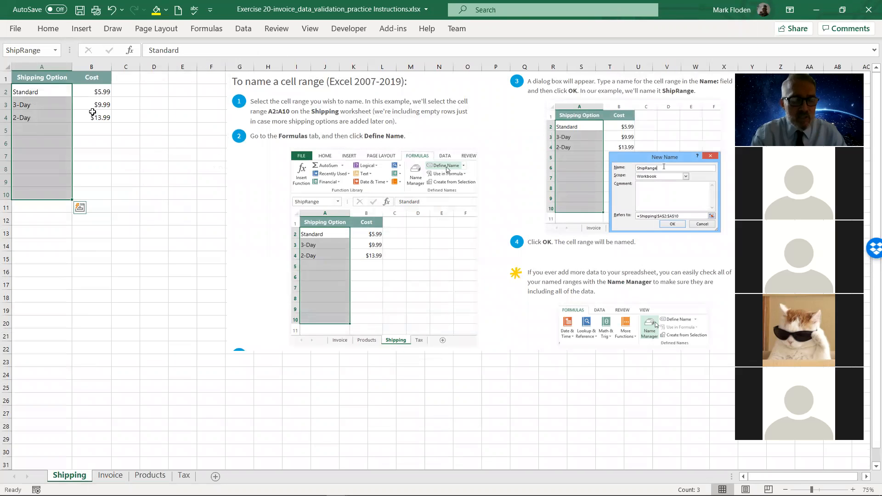
{"action": "left_click", "coordinate": [114, 479]}
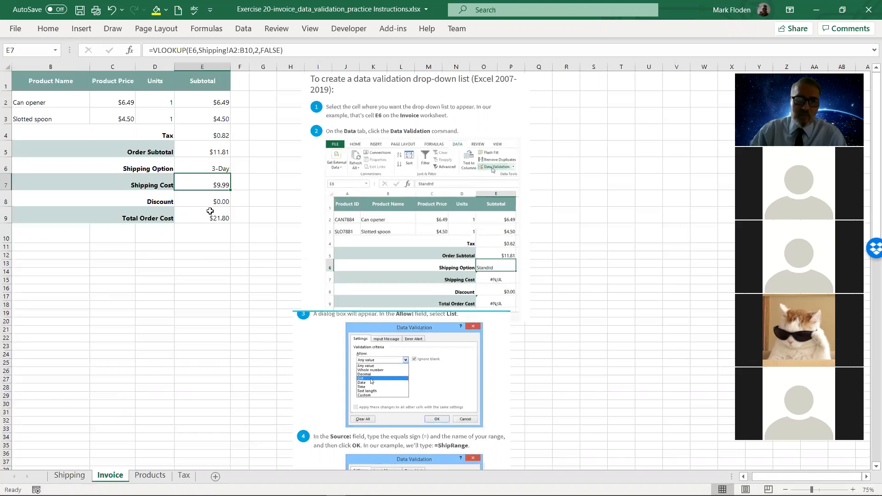
{"action": "left_click", "coordinate": [70, 475]}
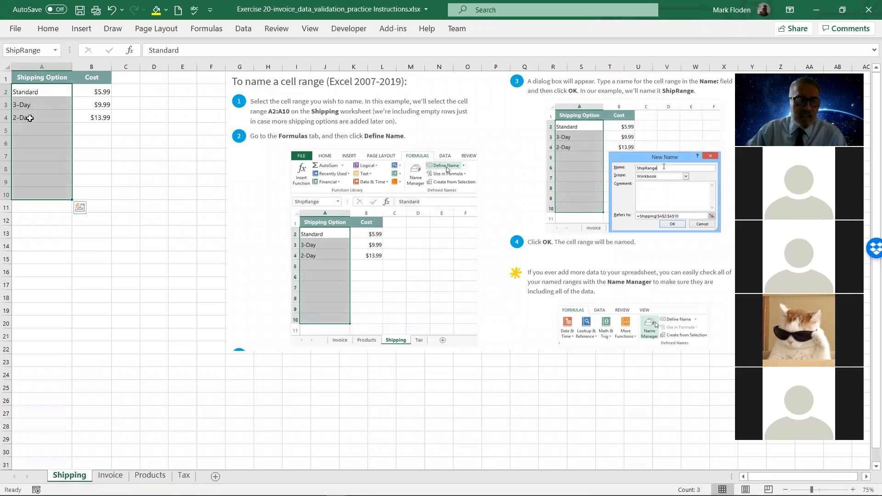